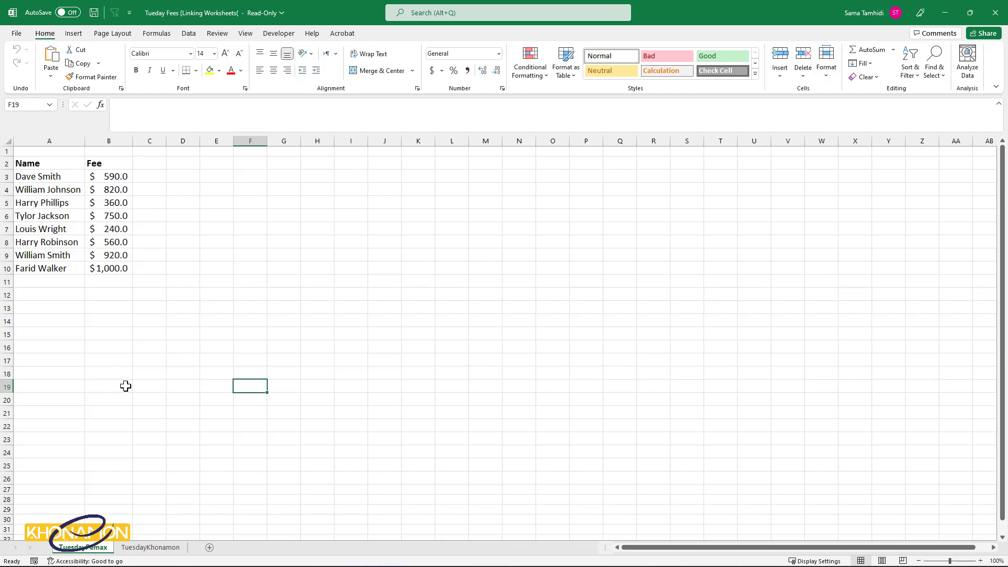
Copy the TuesdayPemax and TuesdayKhonamon sheets together to the end of the Monday Fees workbook, keeping the originals.
ctrl+click(132, 549)
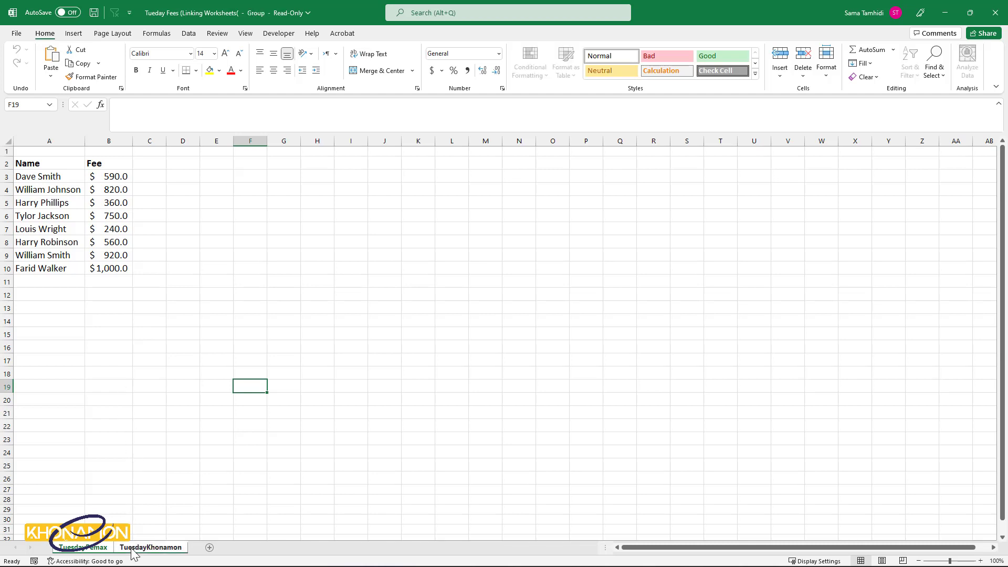
right_click(132, 549)
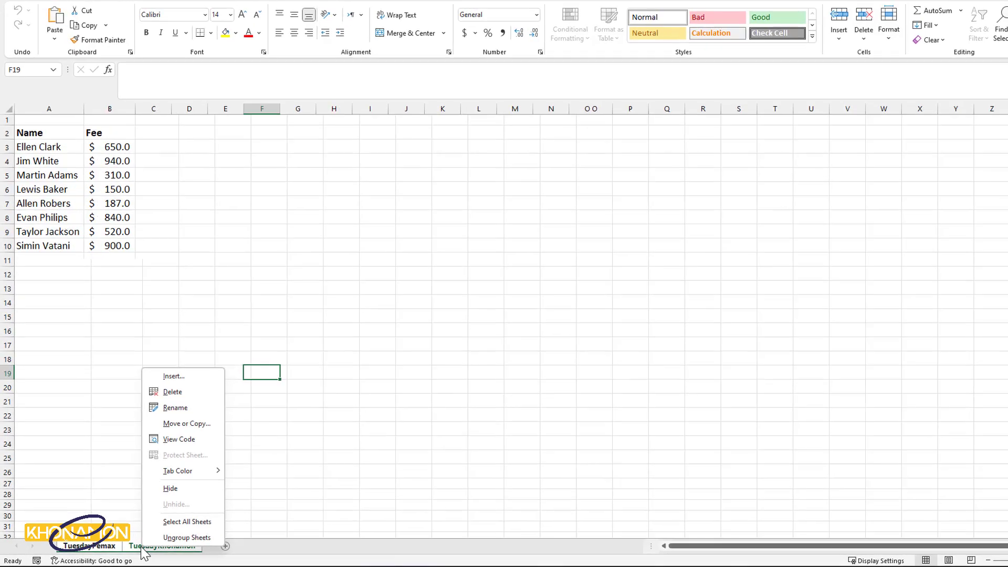
click(239, 384)
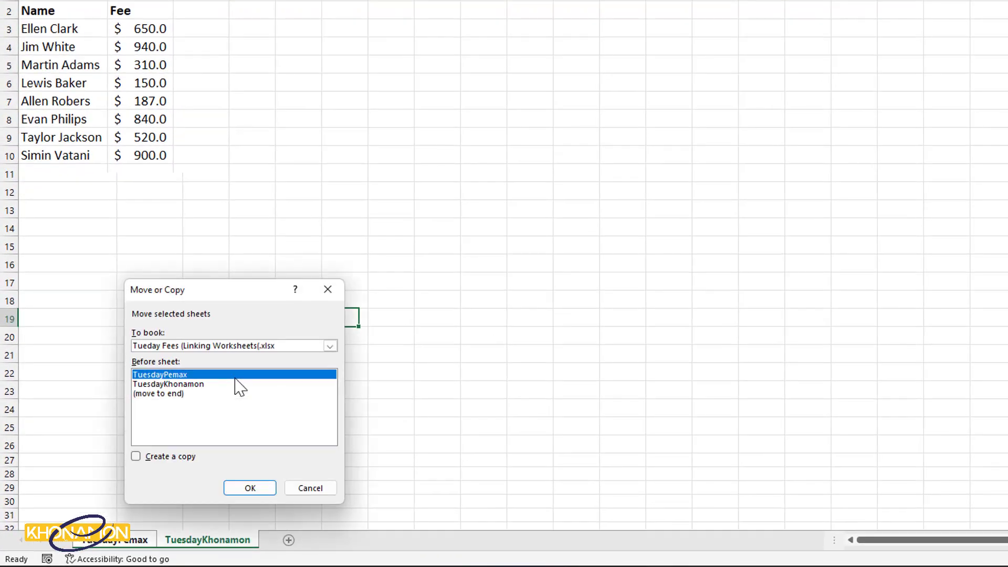
click(231, 346)
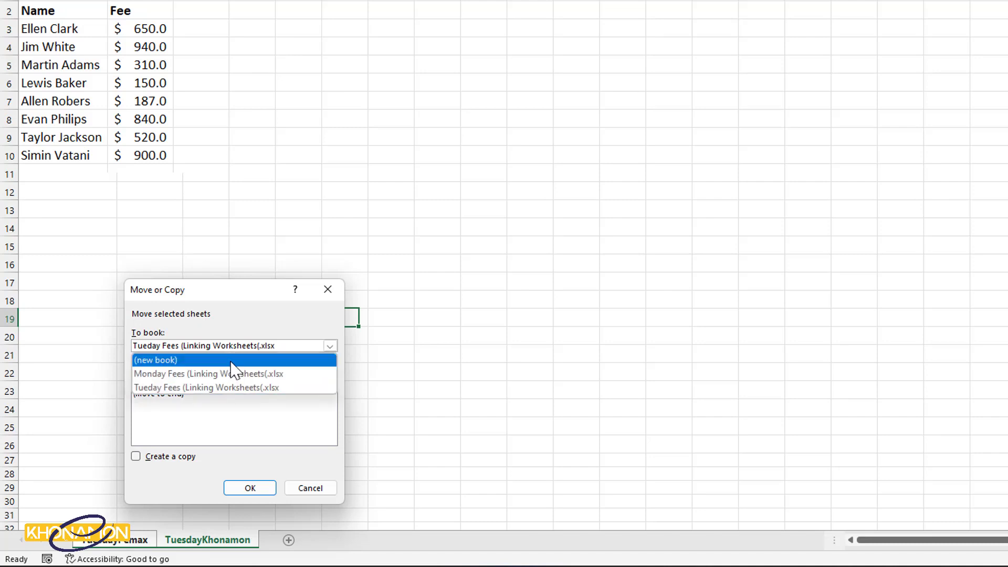
click(231, 367)
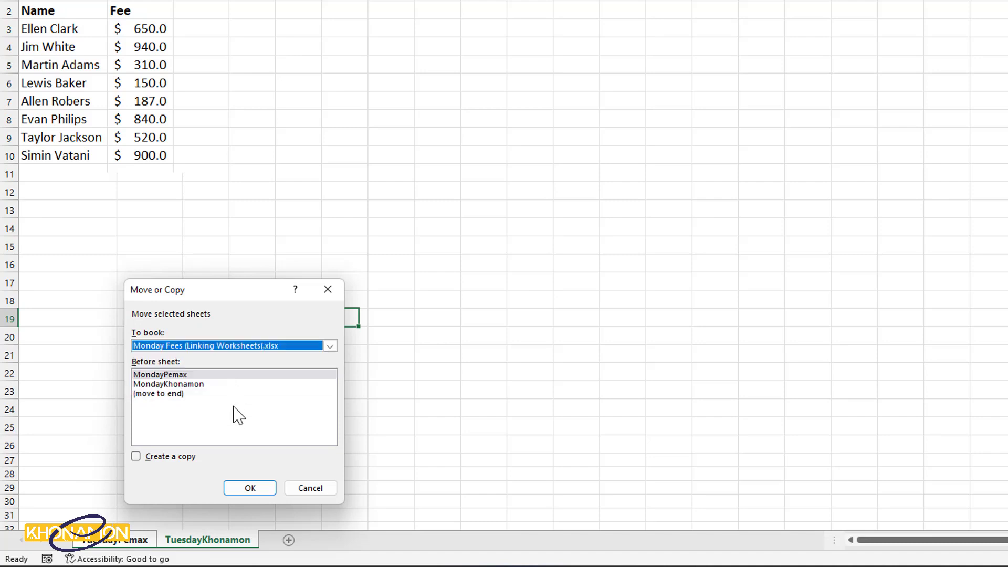
click(196, 395)
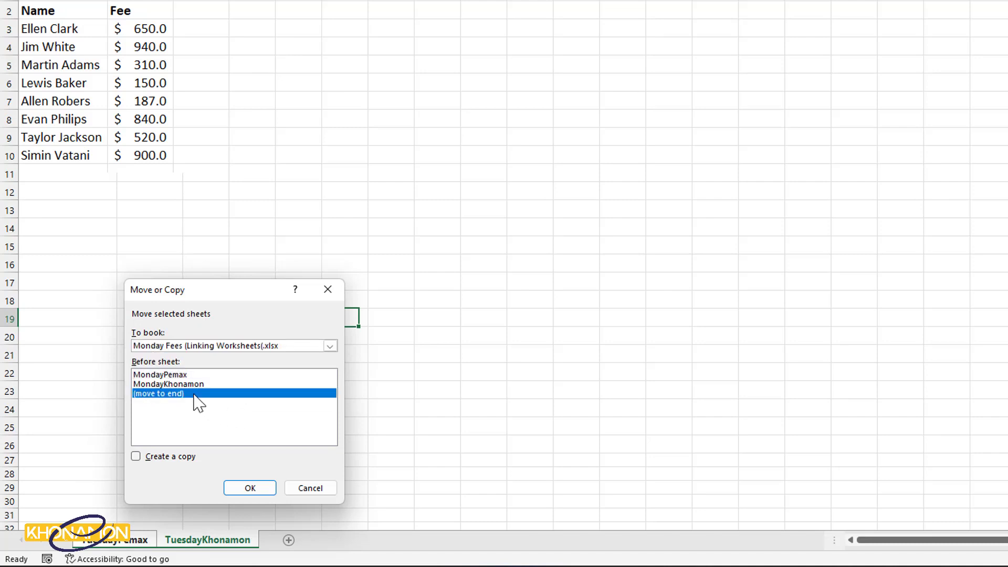
click(155, 459)
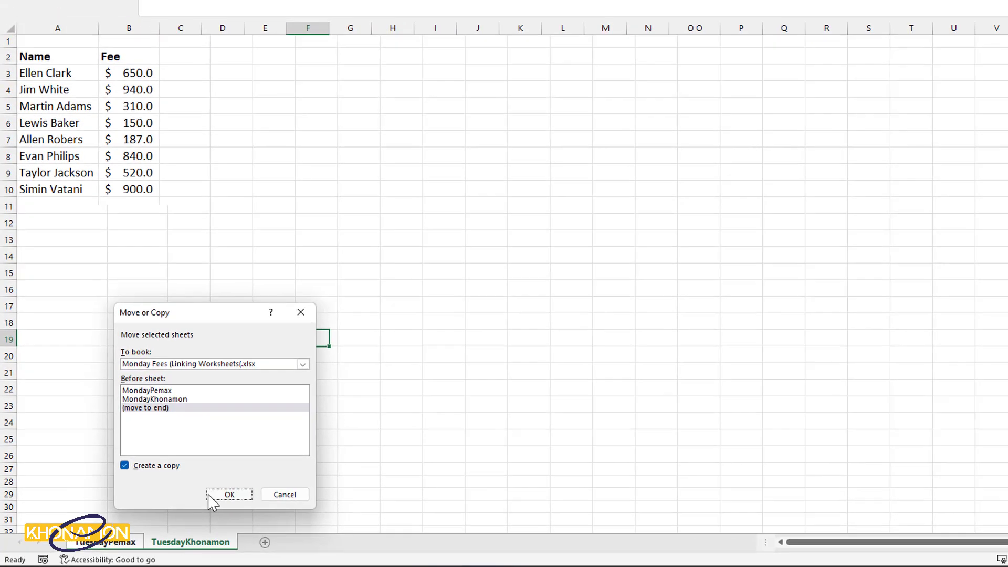
click(234, 489)
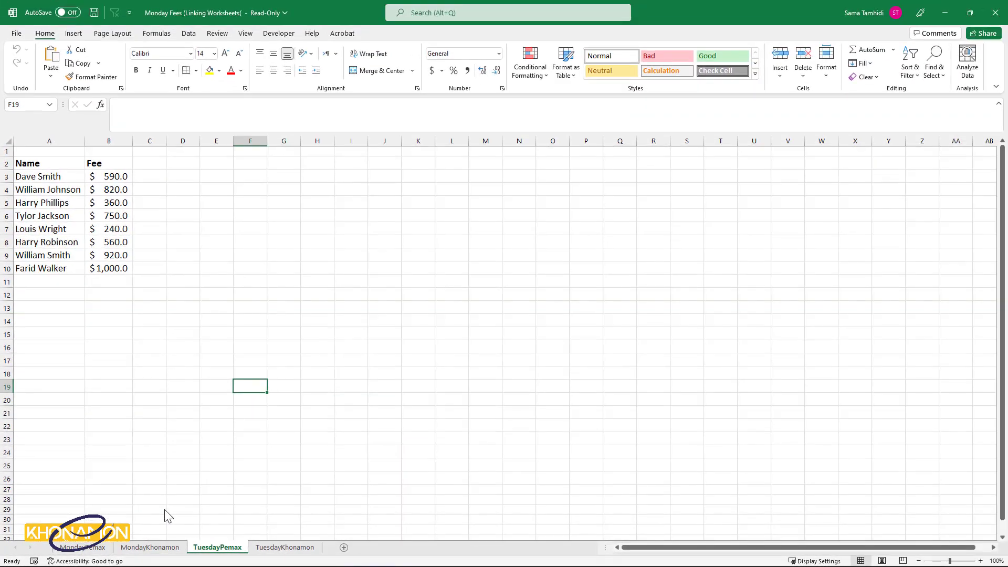
Close the Tuesday fees workbook and look through the Monday and Tuesday sheets in the Monday Fees workbook.
key(alt+Tab)
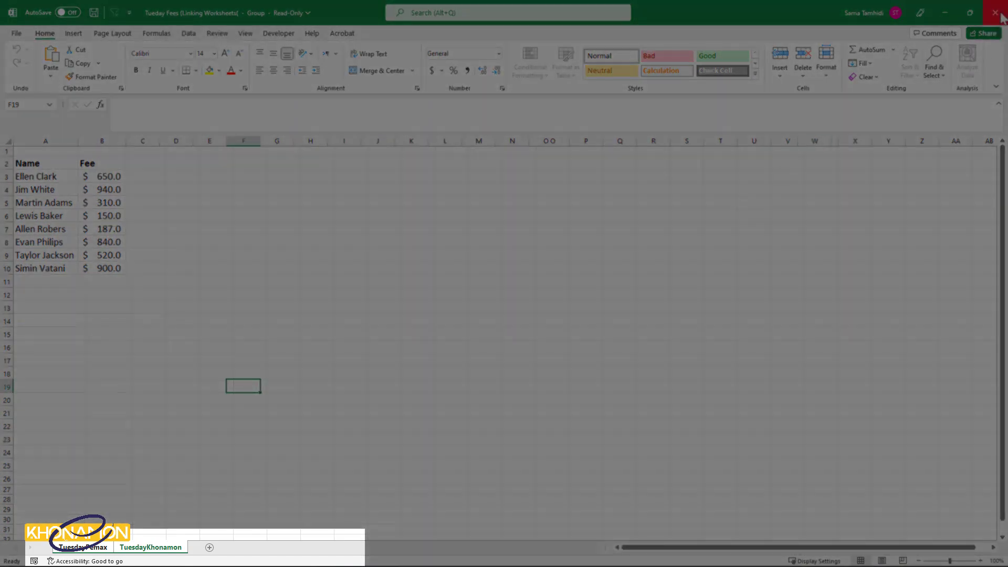
click(1001, 16)
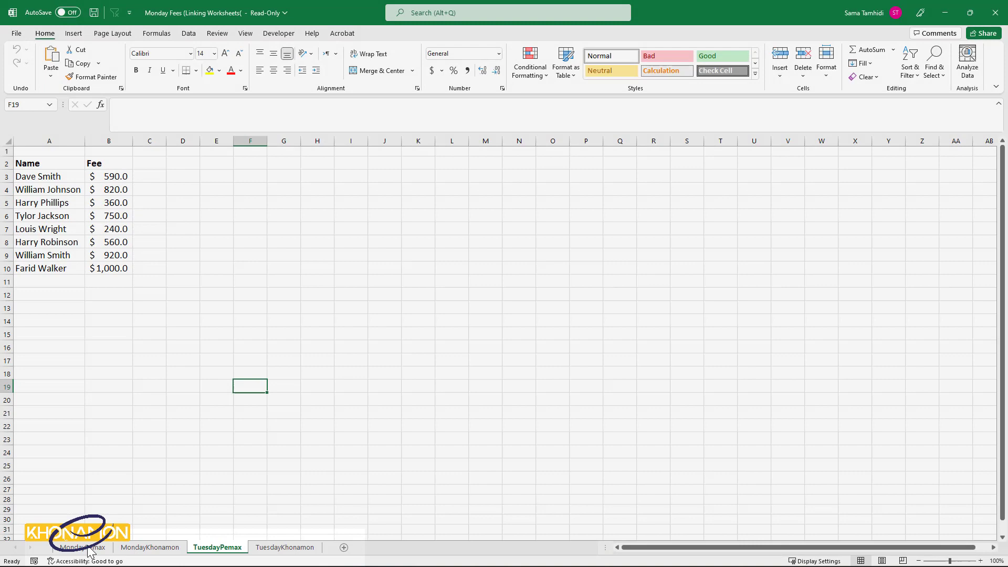
click(150, 547)
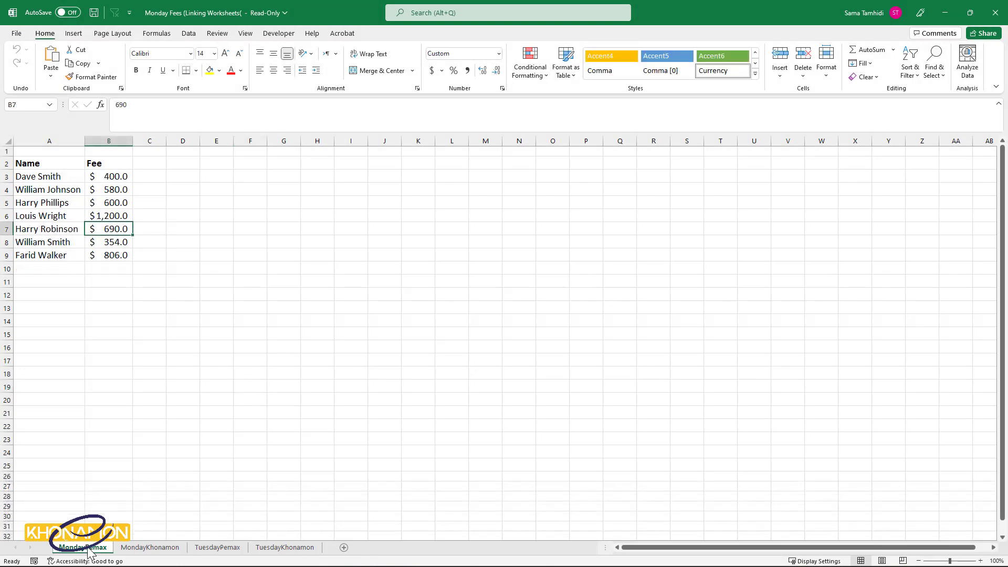
click(215, 548)
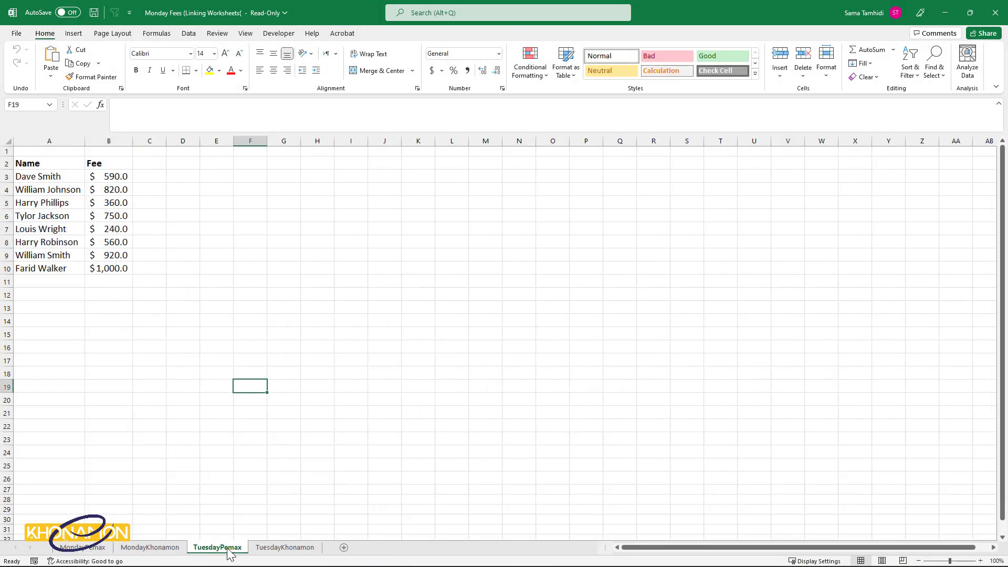
click(274, 550)
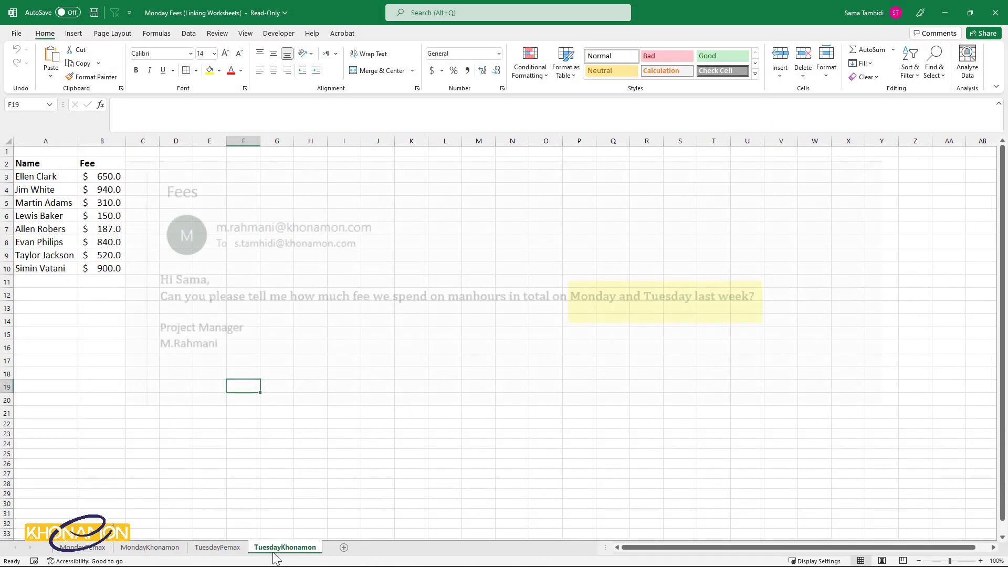
Add a new worksheet named Summary and place it first, before MondayPemax.
click(103, 549)
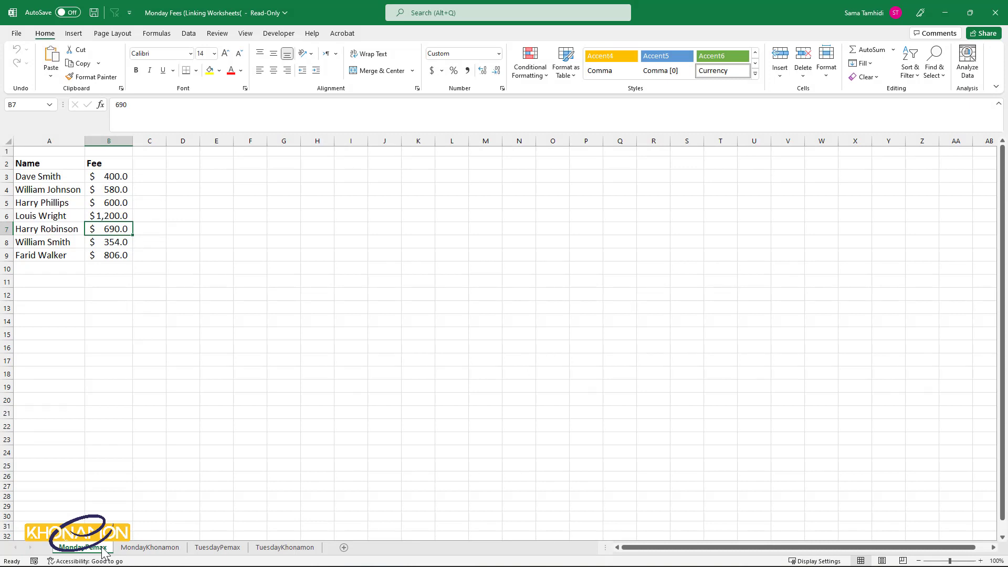
click(344, 548)
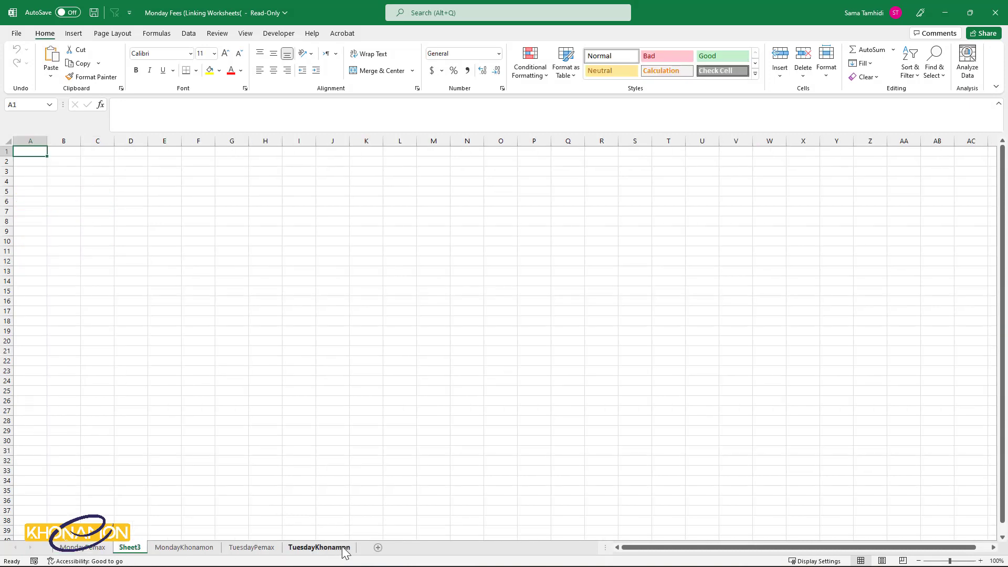
double_click(137, 548)
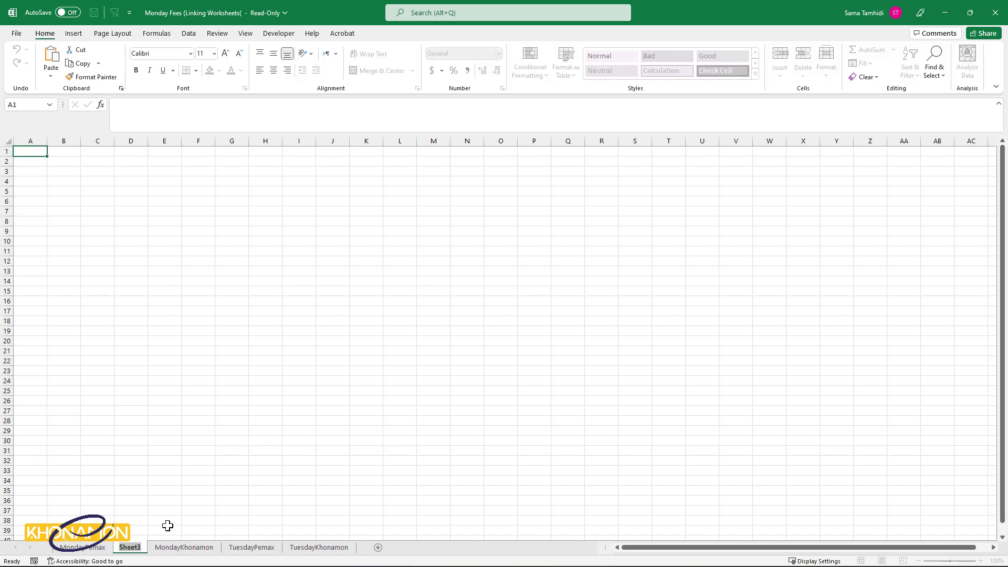
text(Summary)
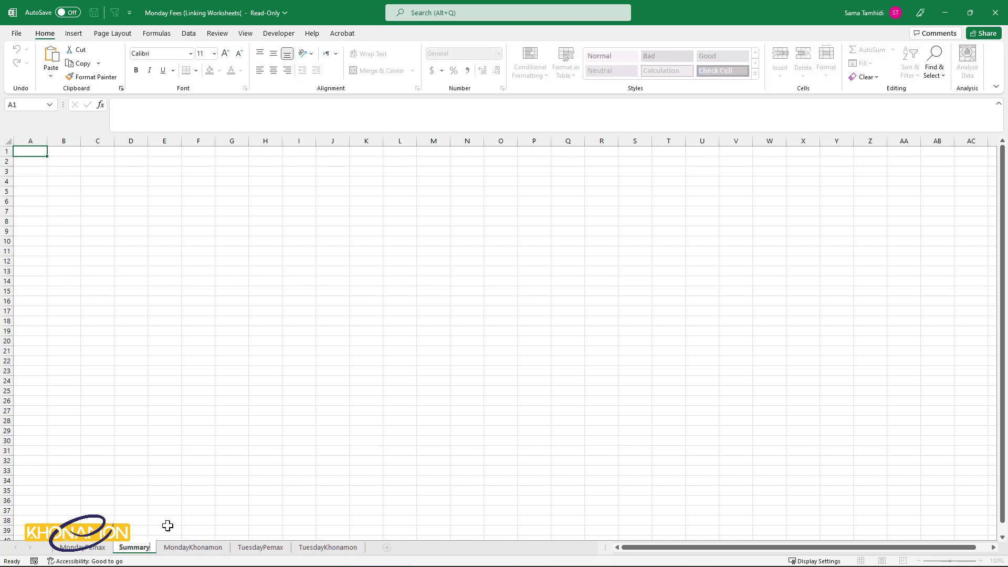
key(Return)
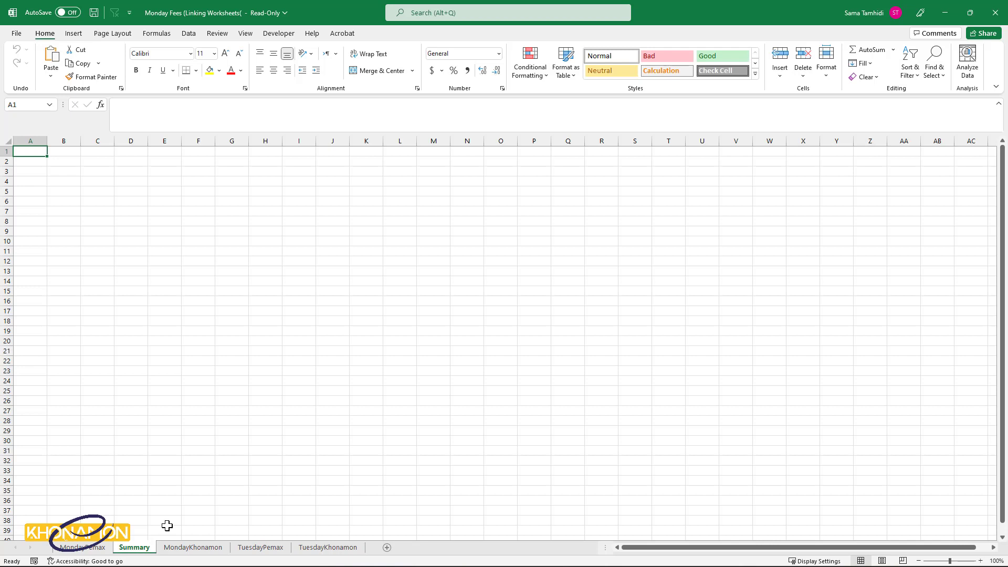
drag(151, 553, 83, 554)
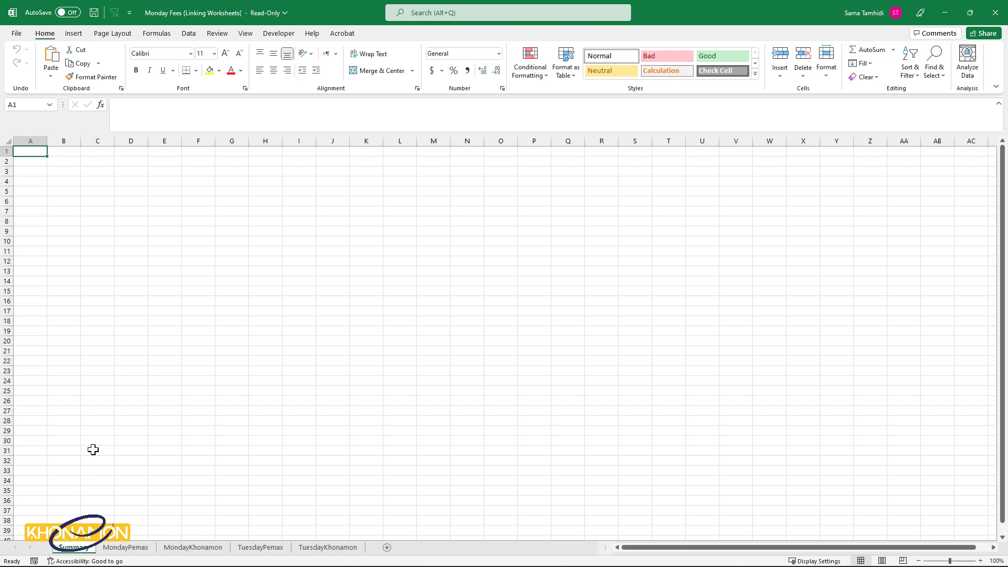
Enter the labels Fees, Monday, Tuesday and Total in cells B3 to B6 of the Summary sheet.
click(72, 170)
text(Fees)
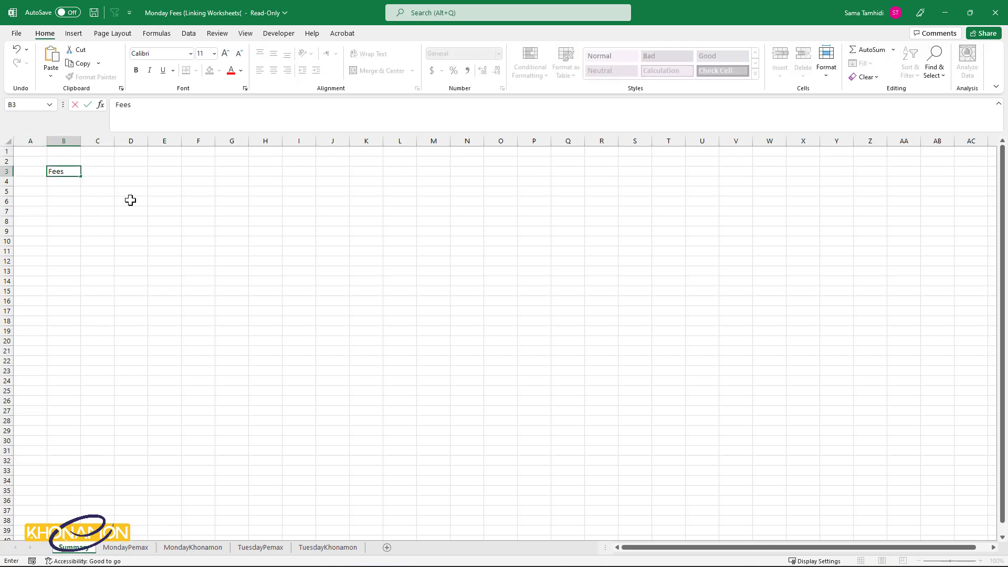
key(Return)
text(Mon)
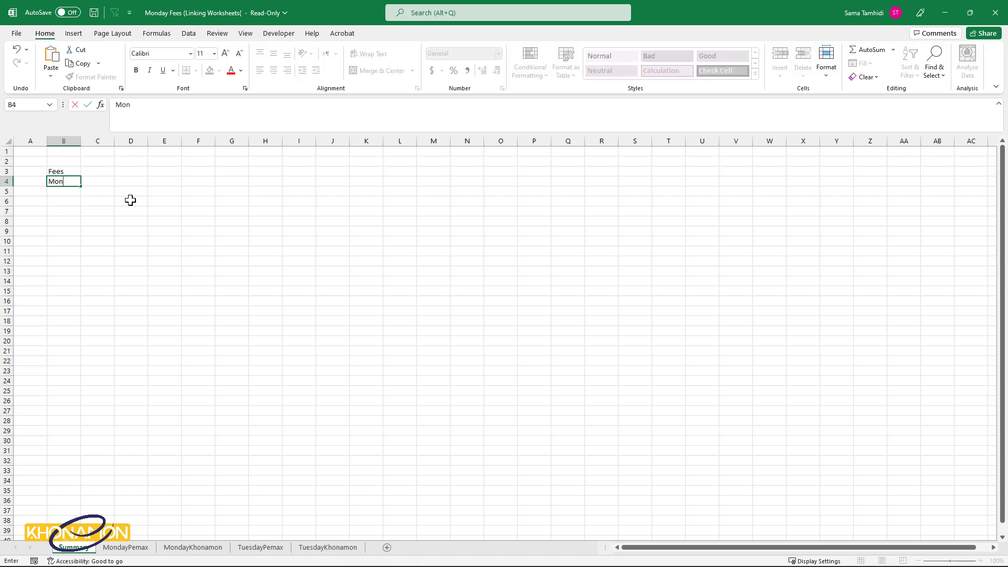
text(day)
key(Return)
text(Tuesd)
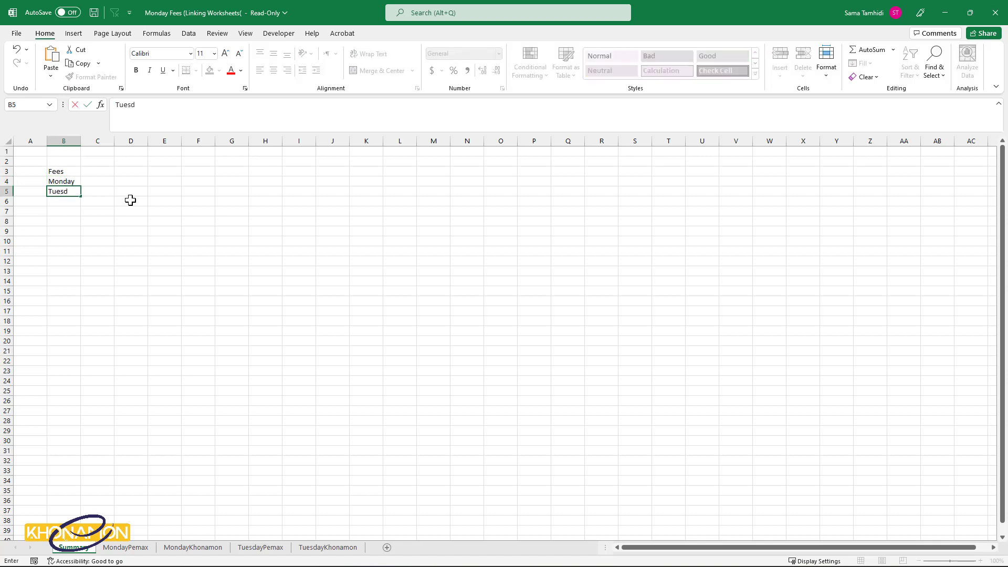
text(ay)
key(Return)
text(To)
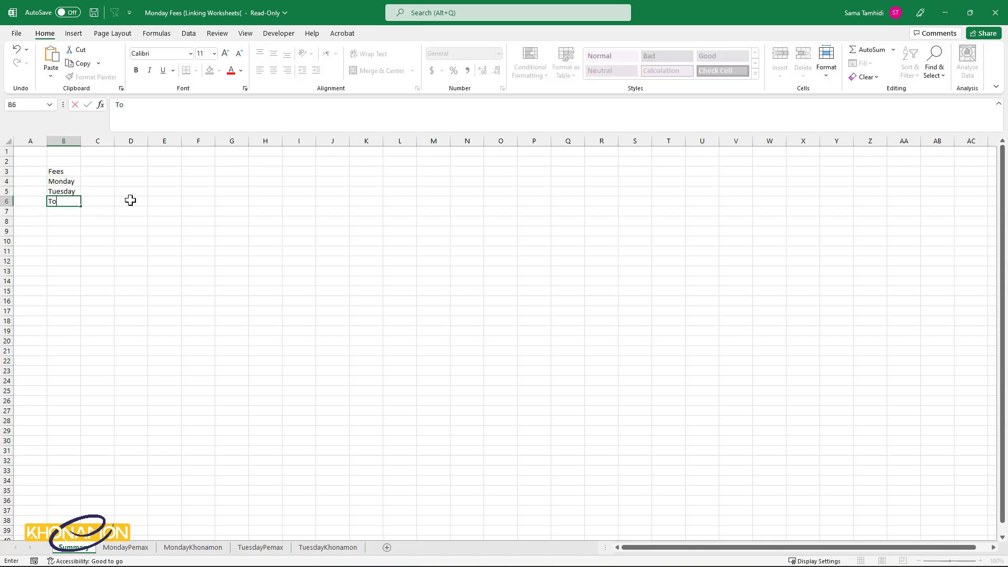
text(tal)
key(Return)
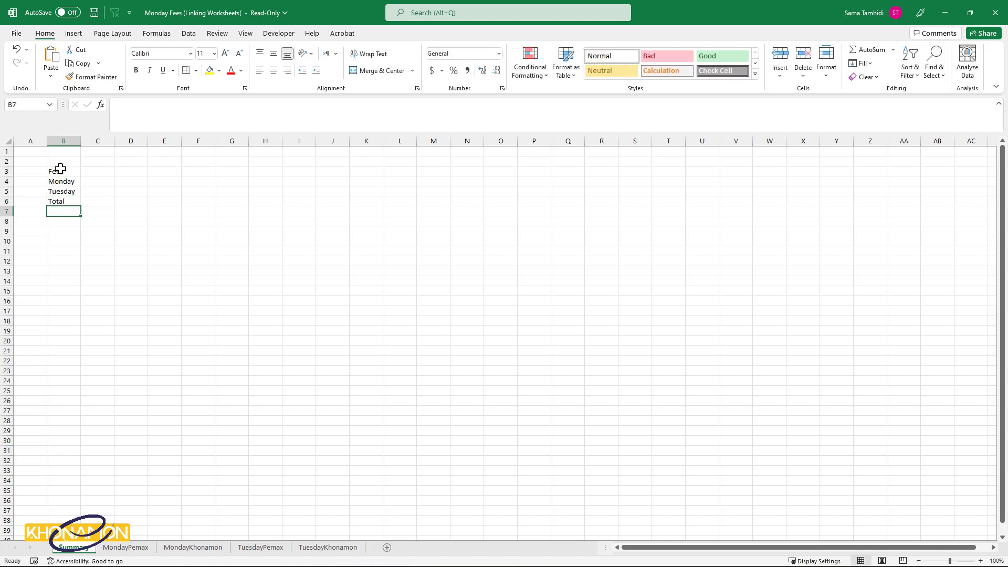
Format B3:C7 at font size 14 with a bold Fees heading, widening column B to fit the labels.
drag(60, 169, 100, 210)
click(226, 53)
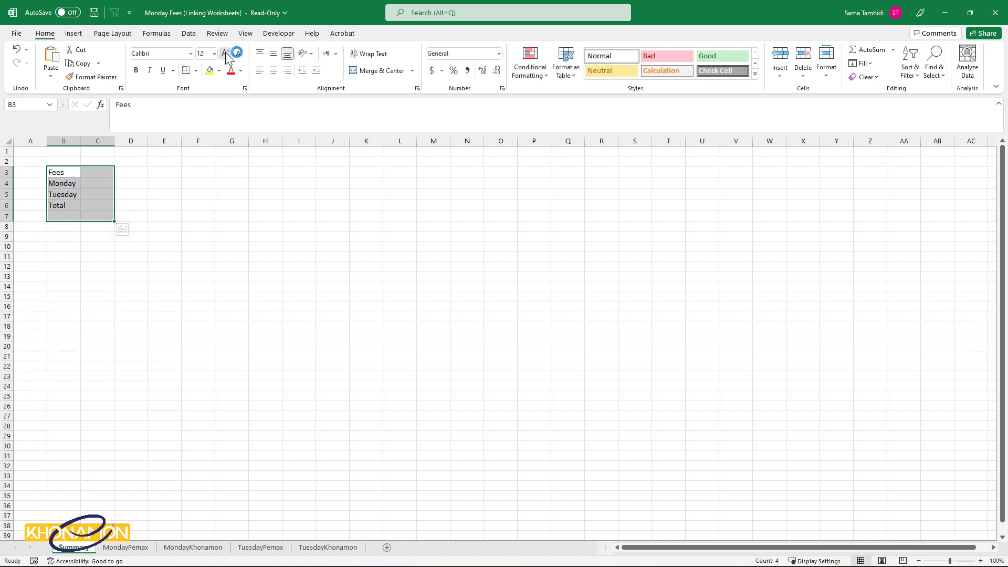
click(226, 53)
drag(80, 141, 85, 141)
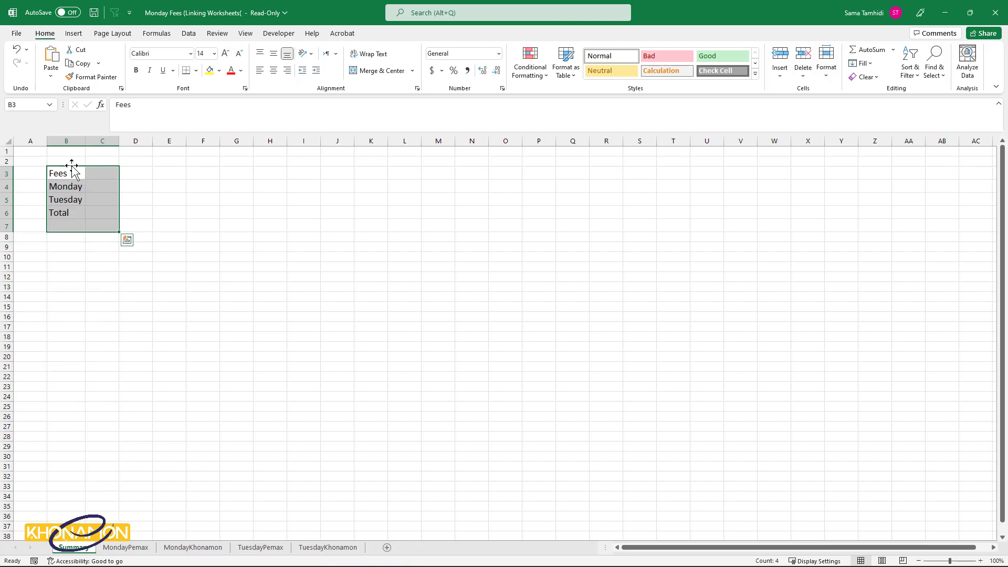
click(72, 173)
click(135, 70)
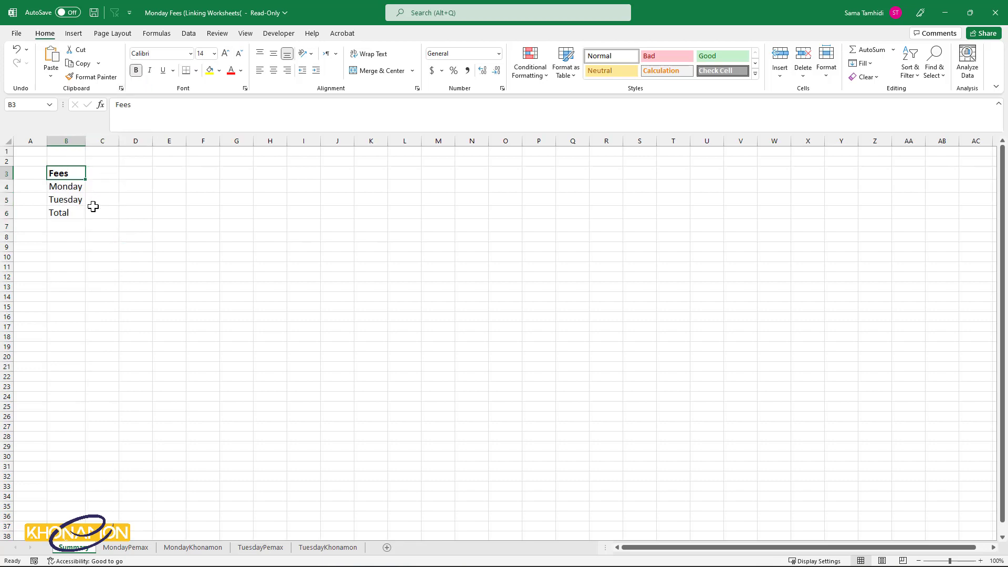
Link cell C4 of the Summary sheet to cell A9 of the MondayKhonamon sheet.
click(102, 187)
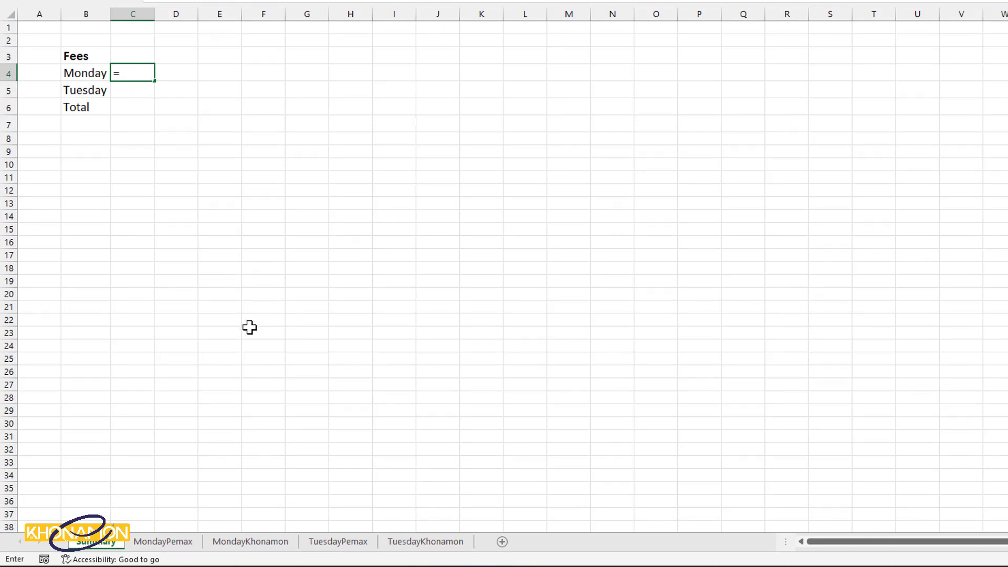
click(257, 542)
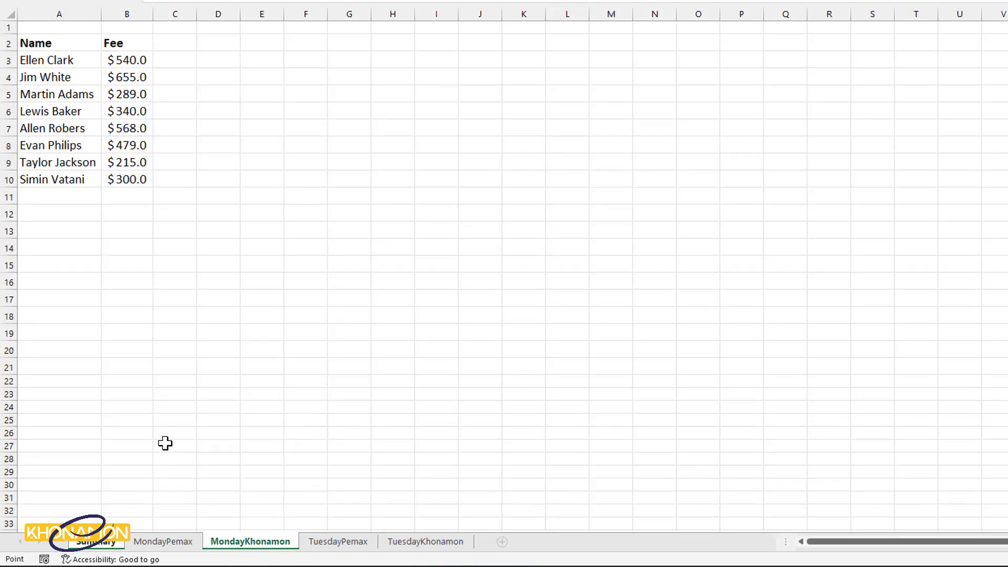
click(66, 165)
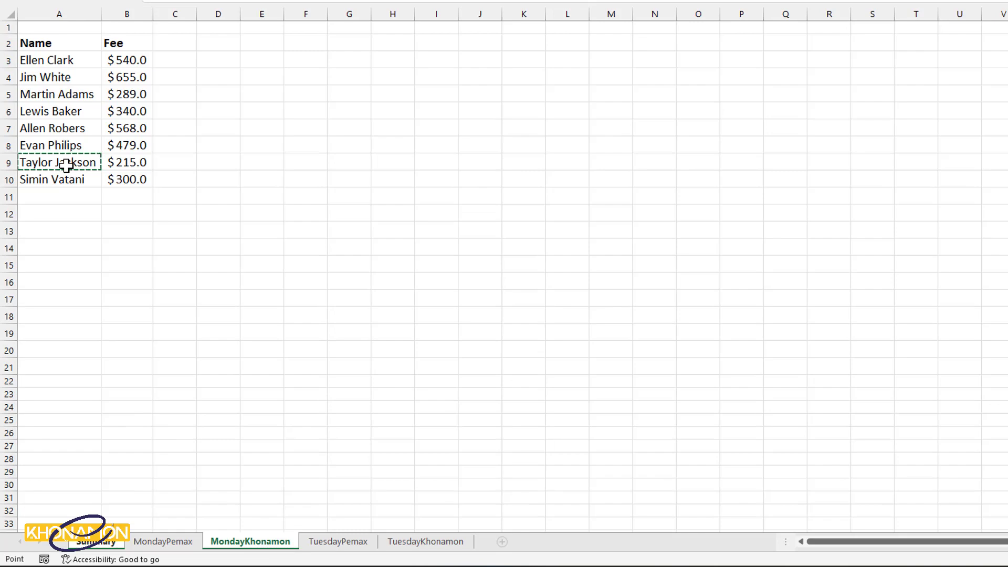
key(Return)
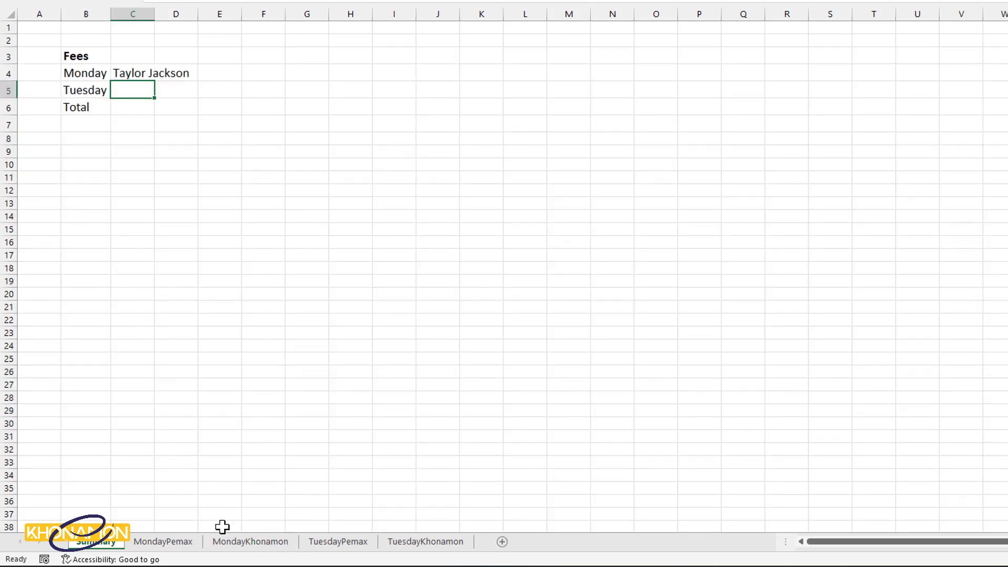
Remove the last three letters of the surname in A9 of MondayKhonamon and check the linked cell on the Summary sheet.
click(246, 541)
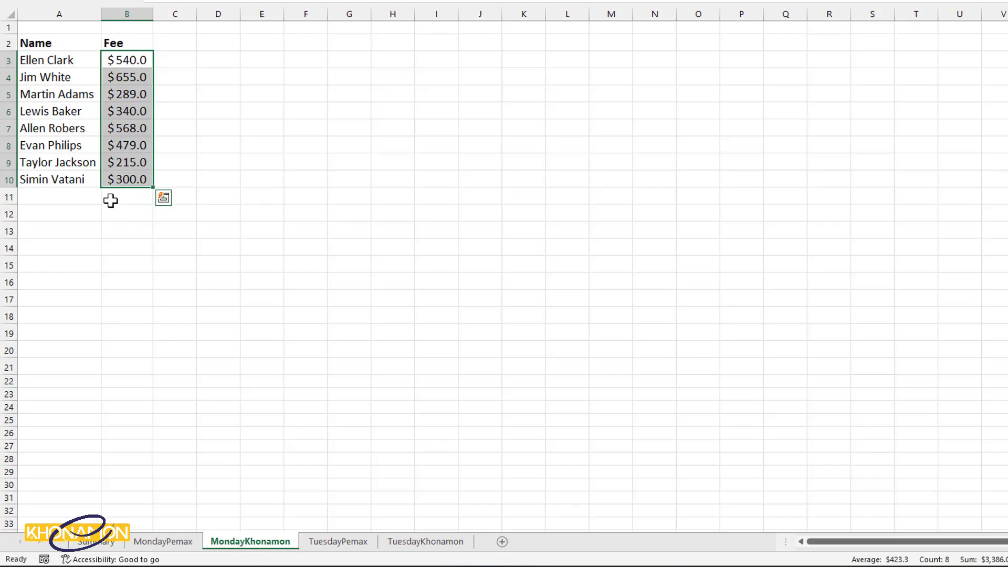
double_click(94, 165)
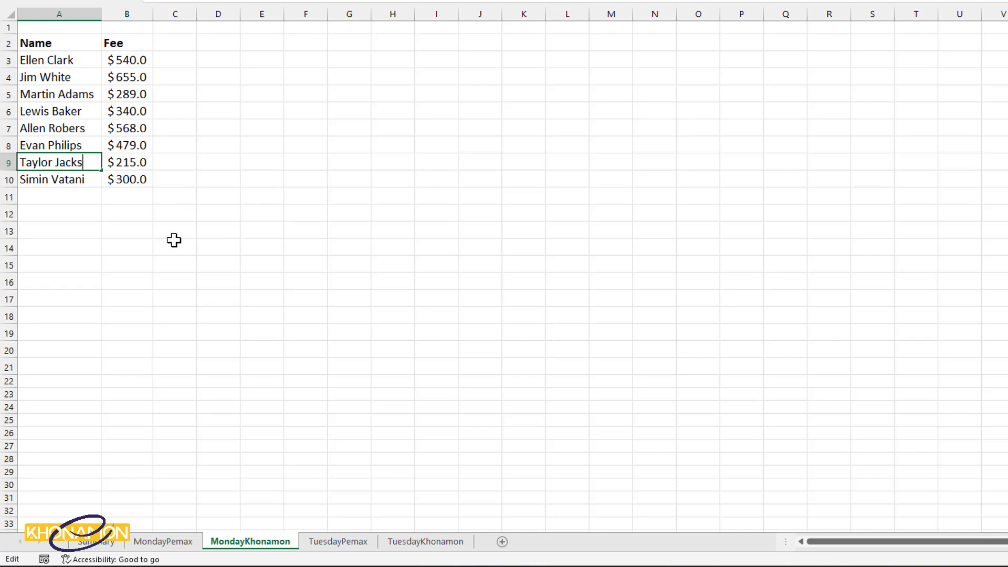
key(Return)
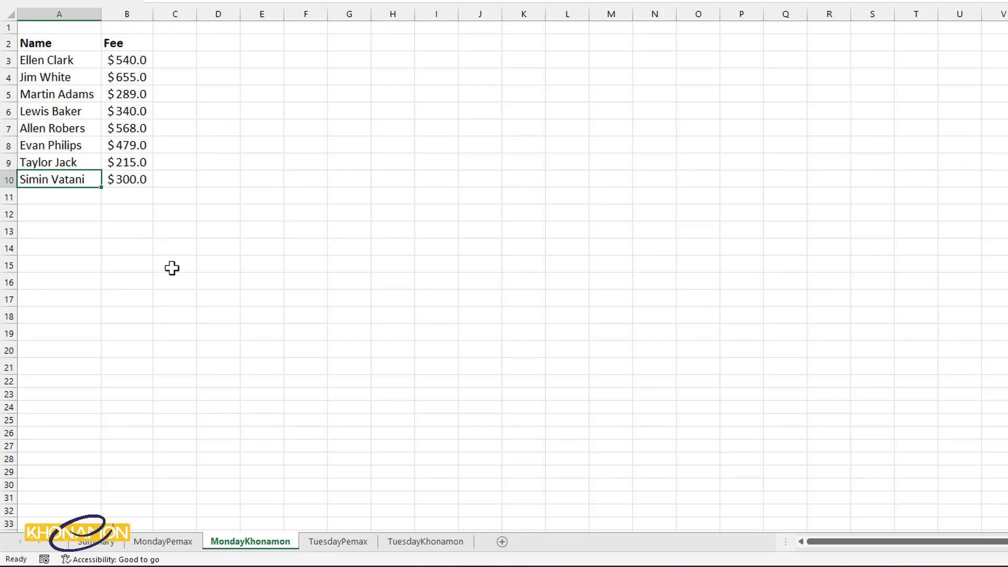
click(96, 542)
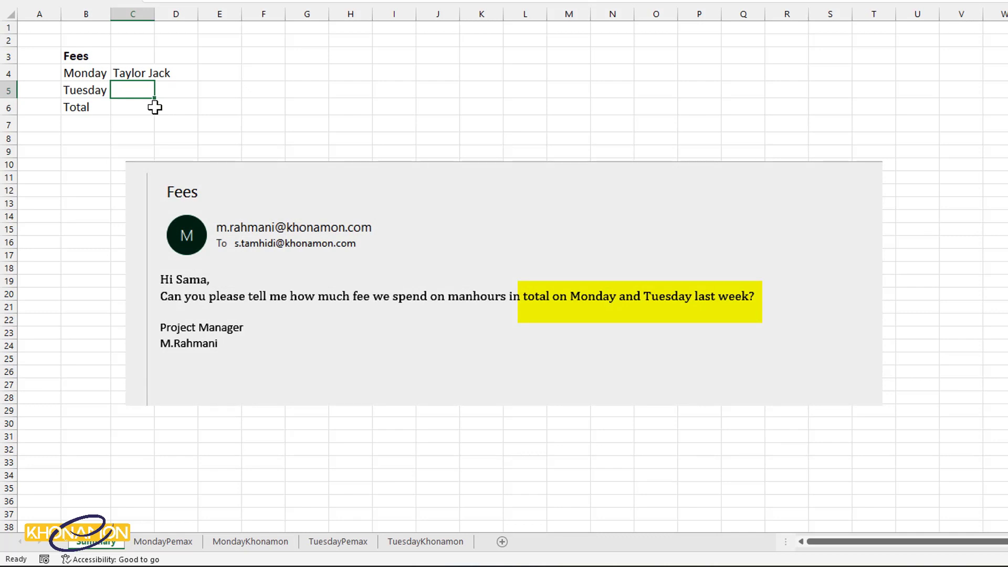
Clear C3:C9 on the Summary sheet and start a formula in C4 with the sum of B3:B9 from MondayPemax.
drag(133, 56, 146, 152)
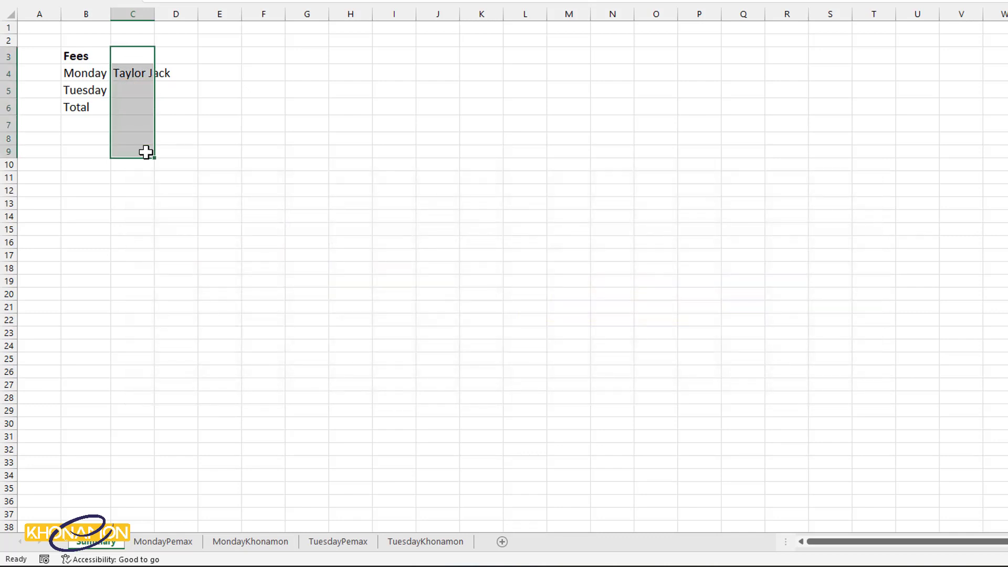
click(131, 73)
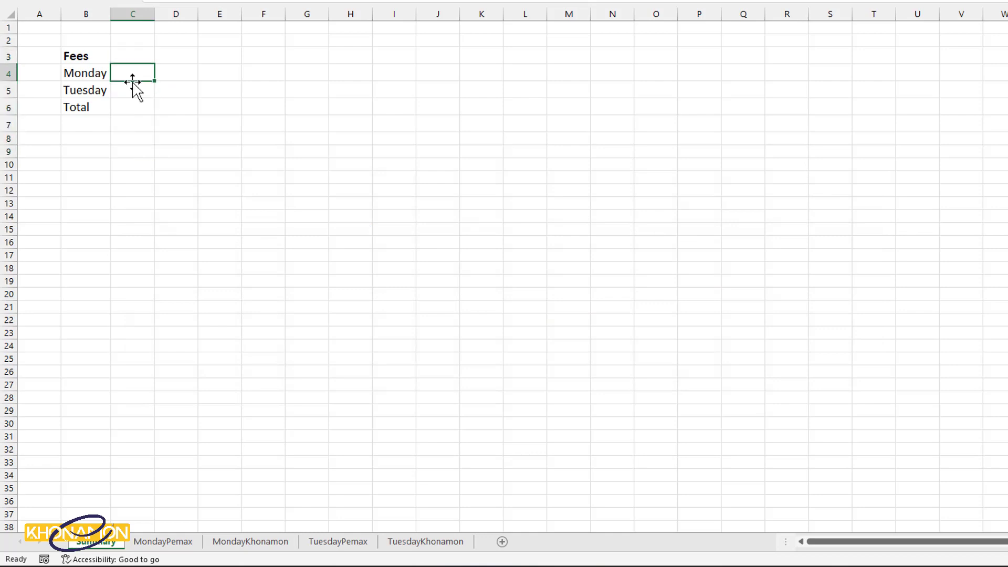
text(=sum)
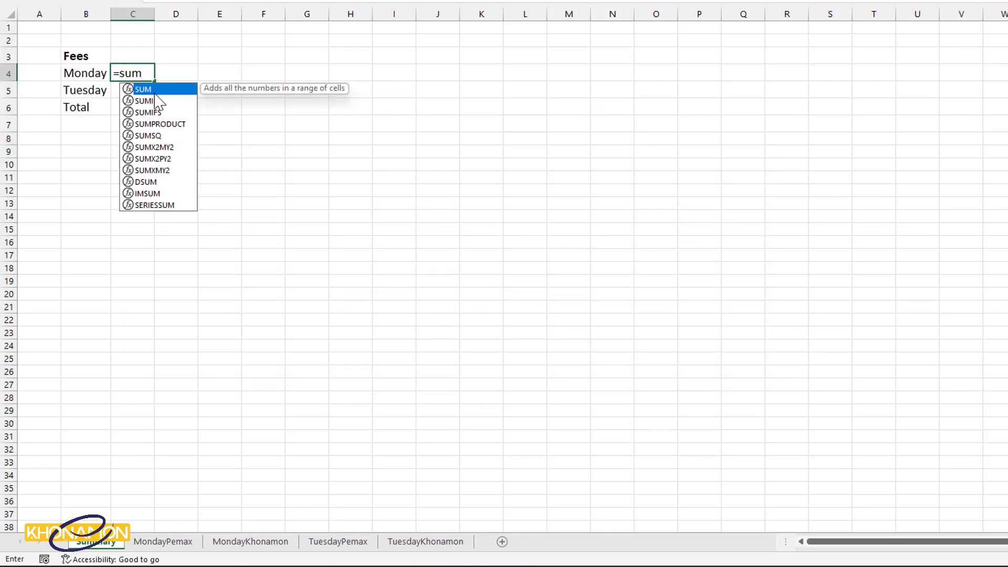
key(Tab)
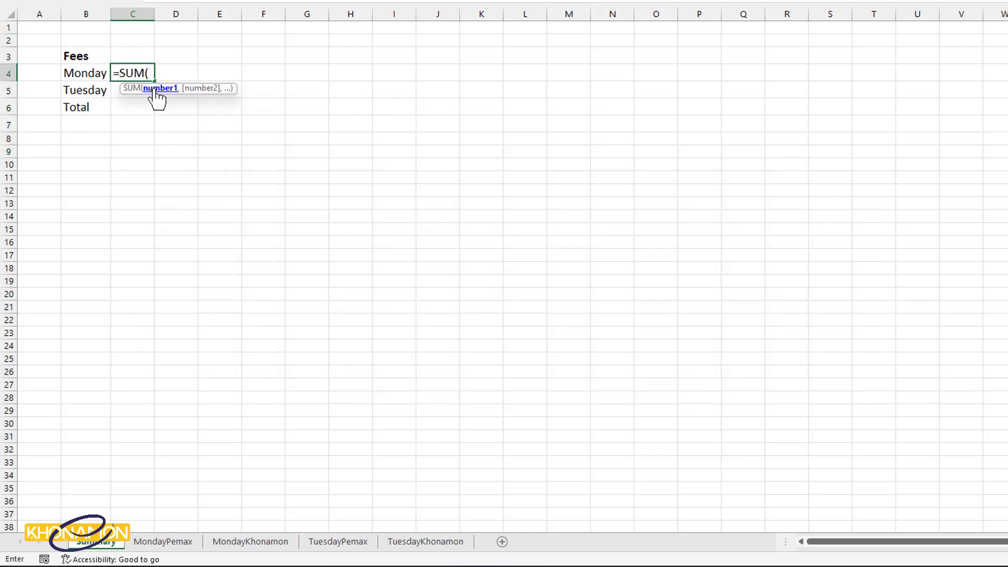
click(180, 546)
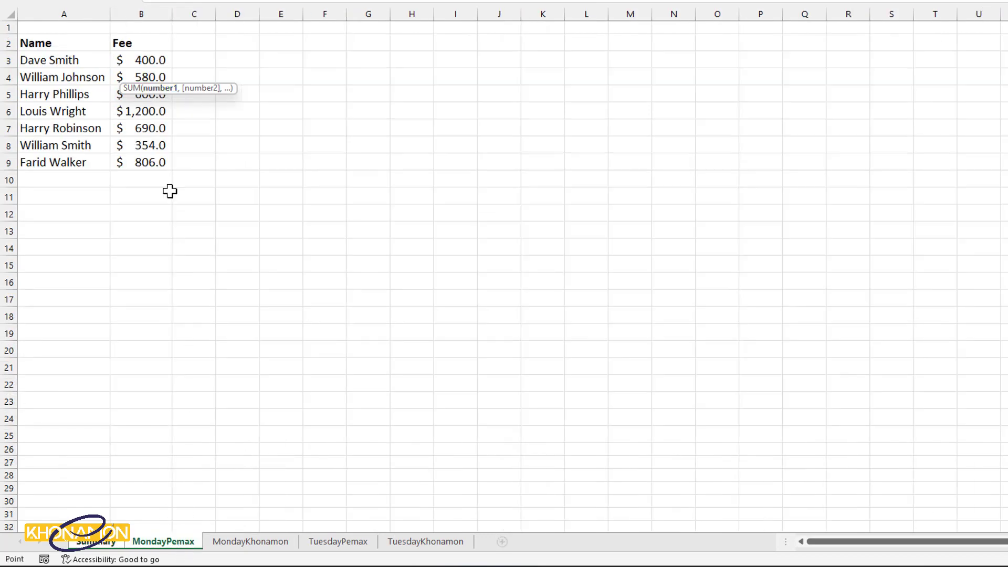
drag(140, 60, 136, 162)
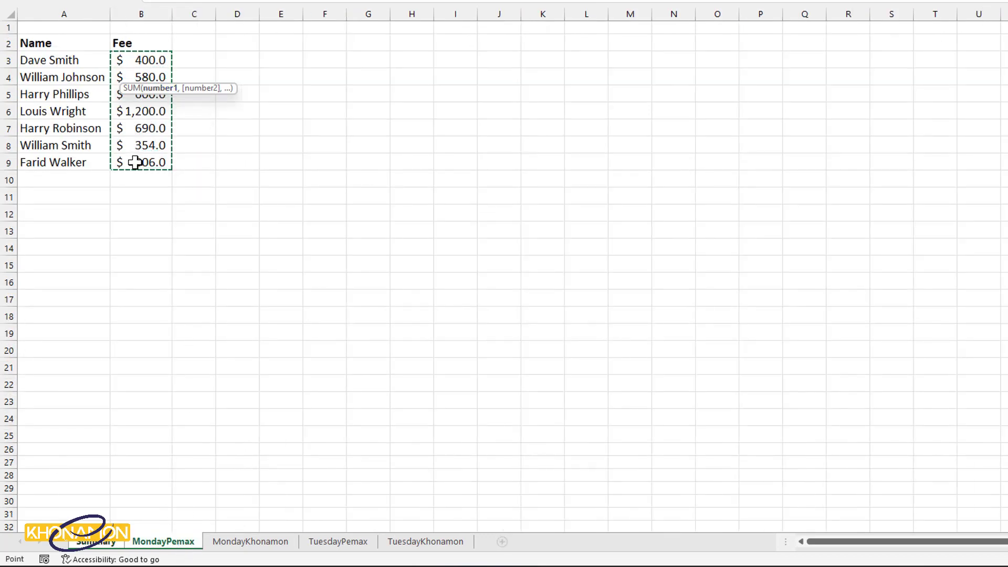
text())
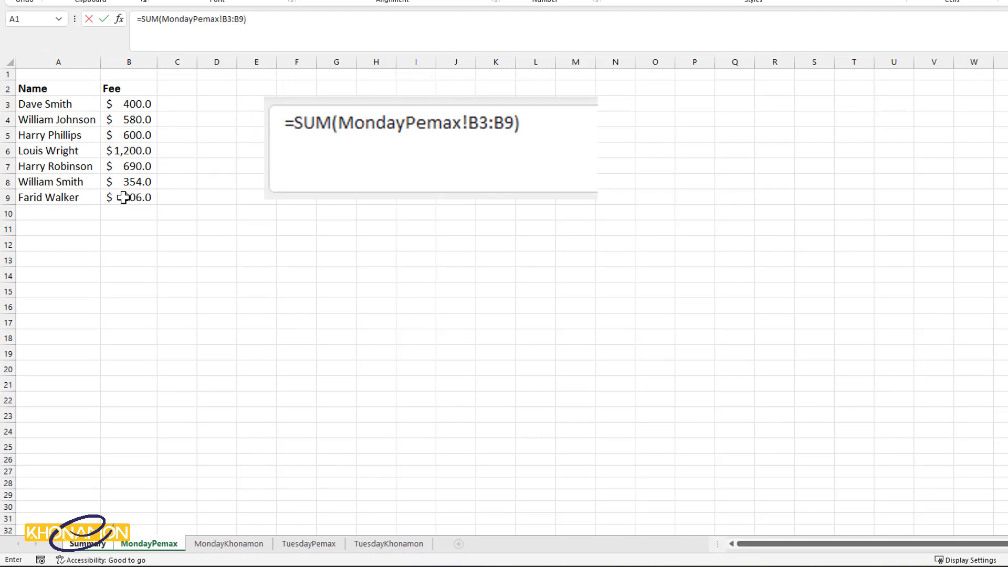
Add the sum of B3:B10 from MondayKhonamon to the C4 formula and accept the missing closing parenthesis.
text(+sum)
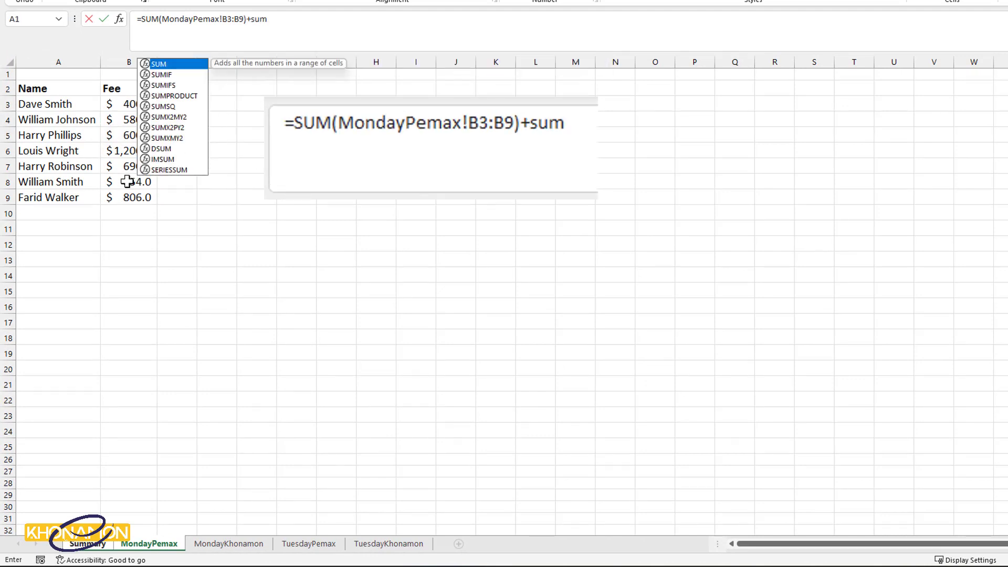
double_click(158, 63)
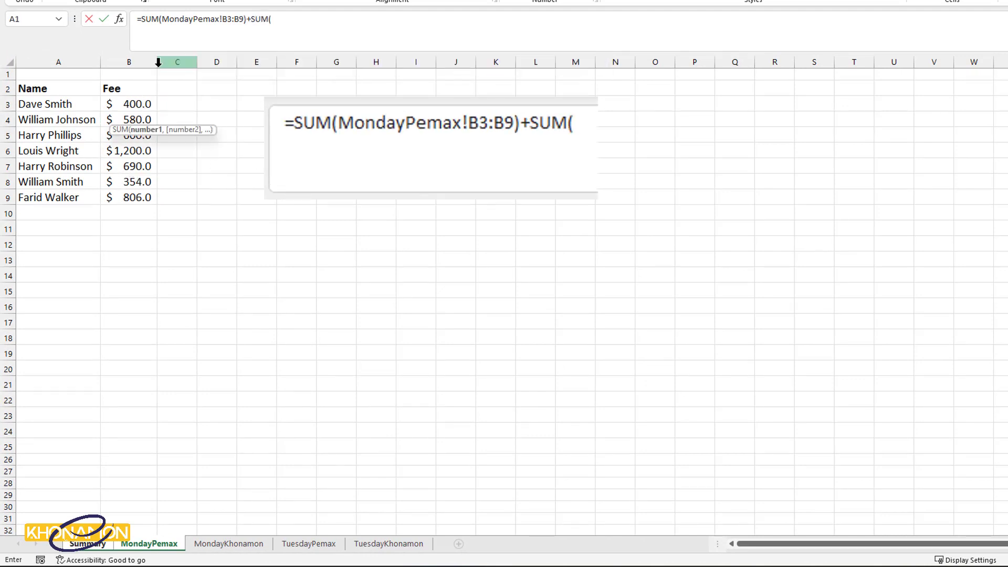
click(225, 544)
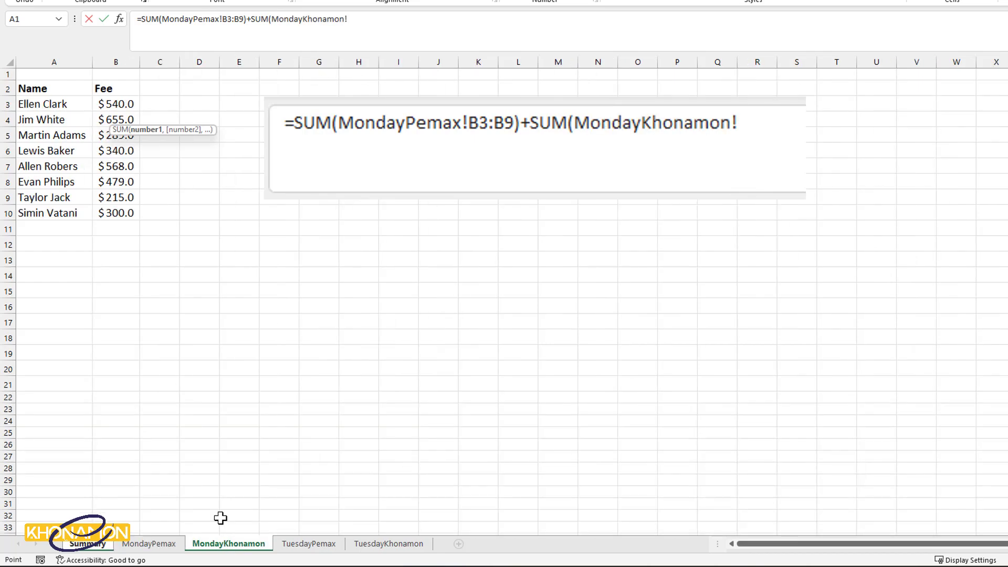
drag(116, 105, 134, 211)
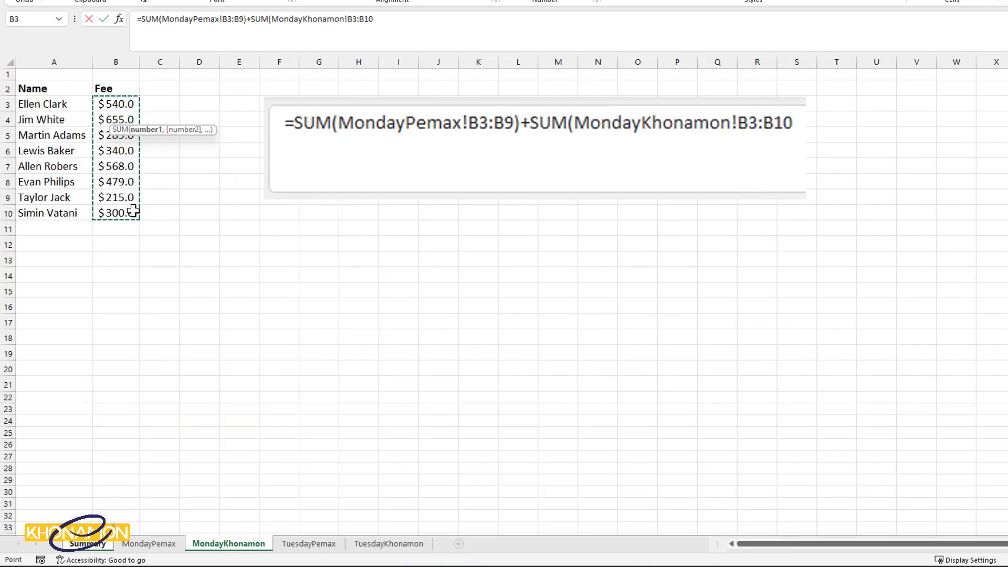
key(Return)
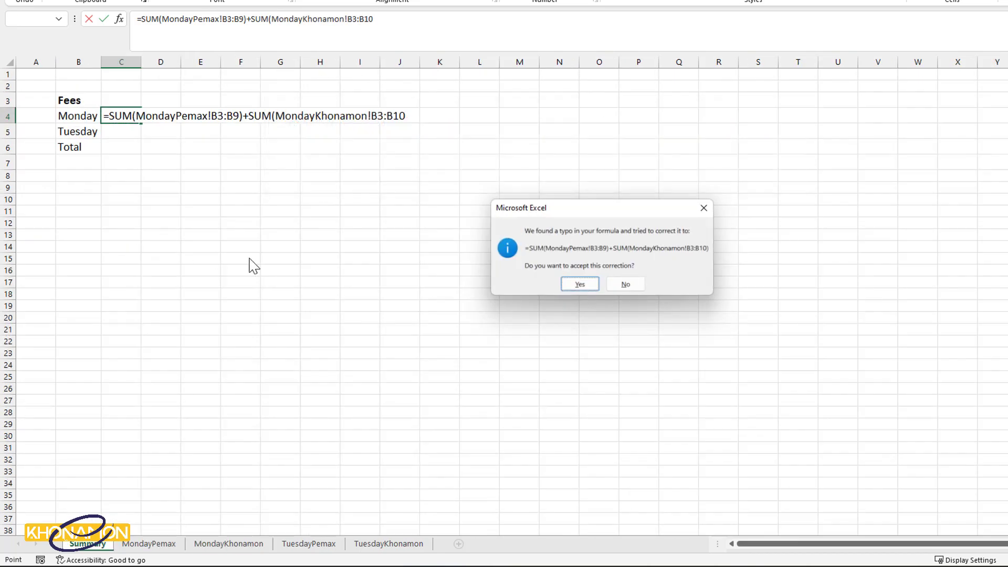
click(569, 285)
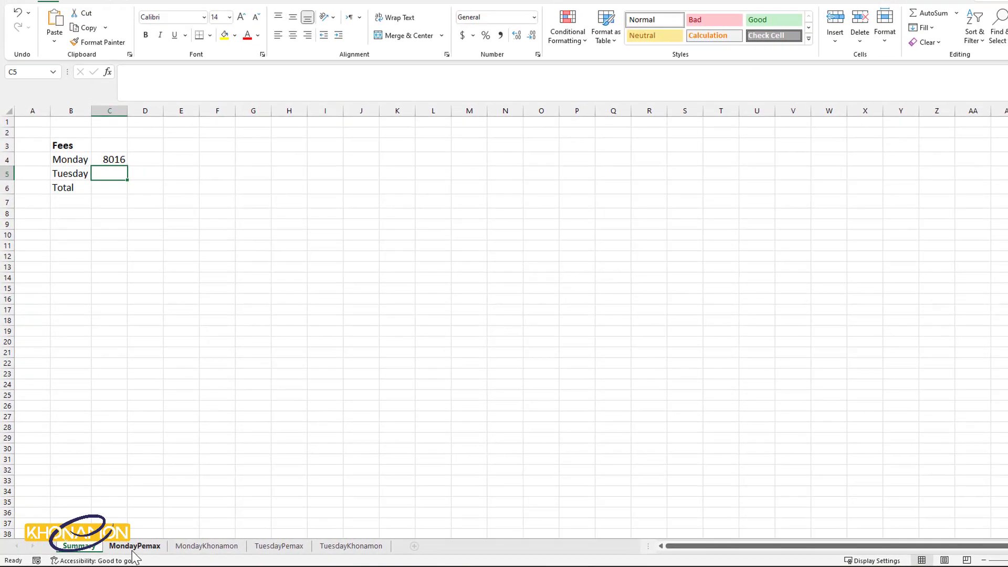
Copy the currency format of B7 on MondayPemax to C4 of the Summary sheet and fit column C's width to its contents.
click(135, 546)
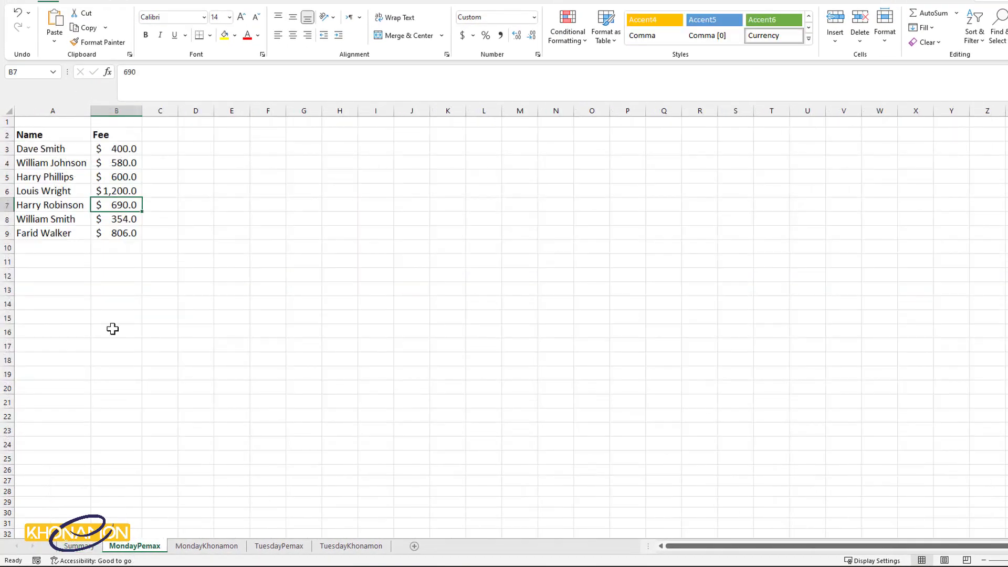
click(98, 42)
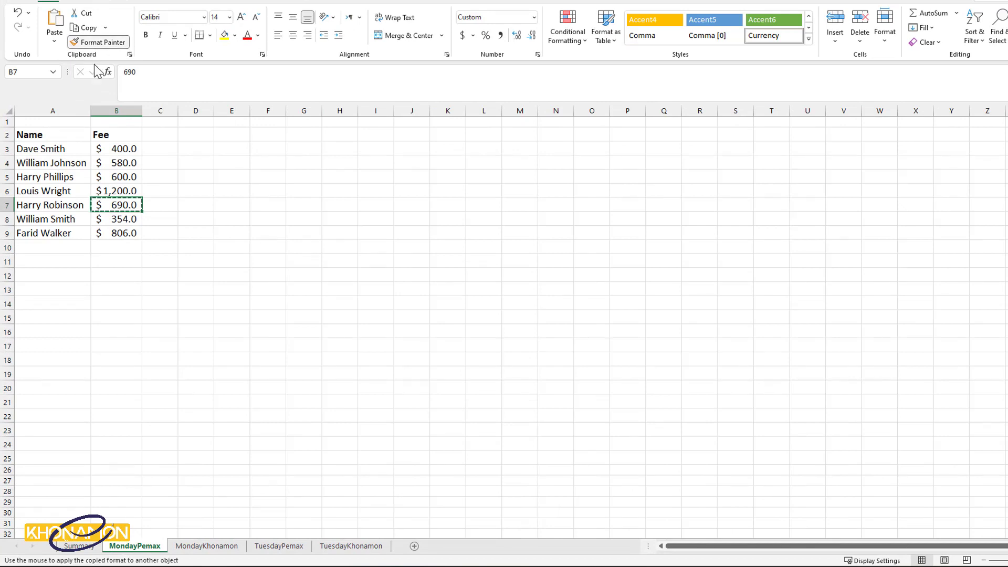
click(79, 546)
click(115, 159)
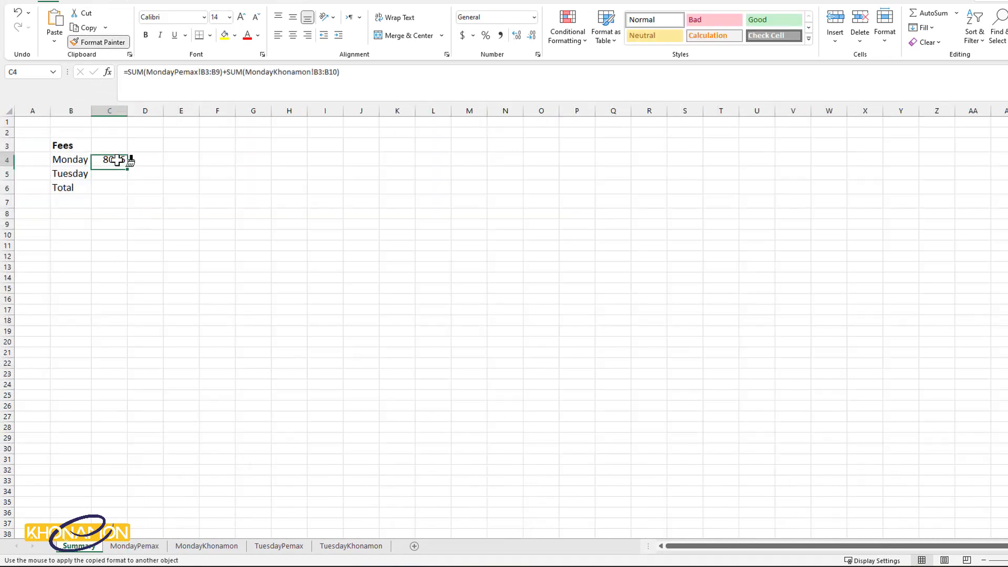
double_click(129, 106)
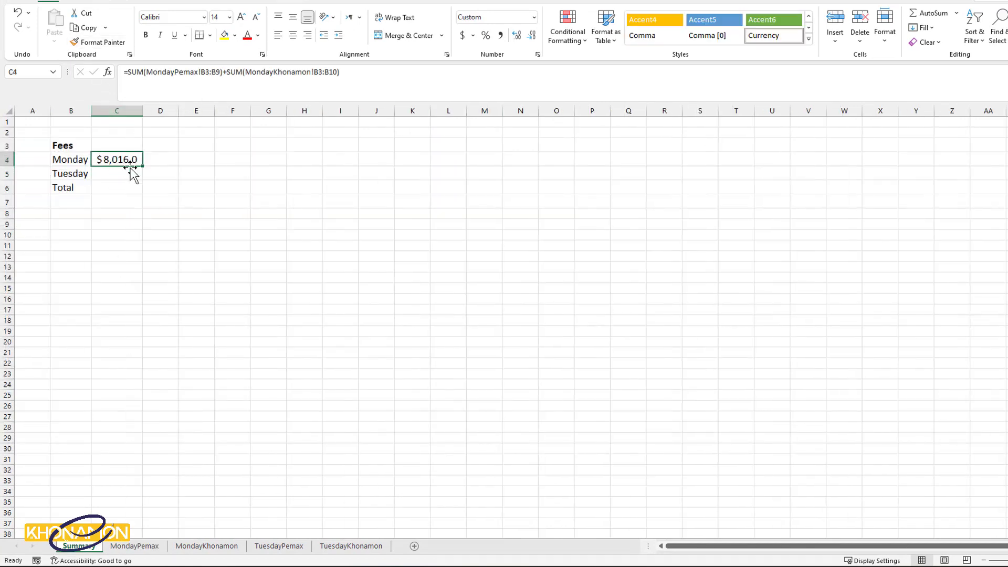
Enter the Tuesday fees in C5 of the Summary sheet as the sum of TuesdayPemax B3:B10 plus the sum of TuesdayKhonamon B3:B10.
click(128, 174)
text(=)
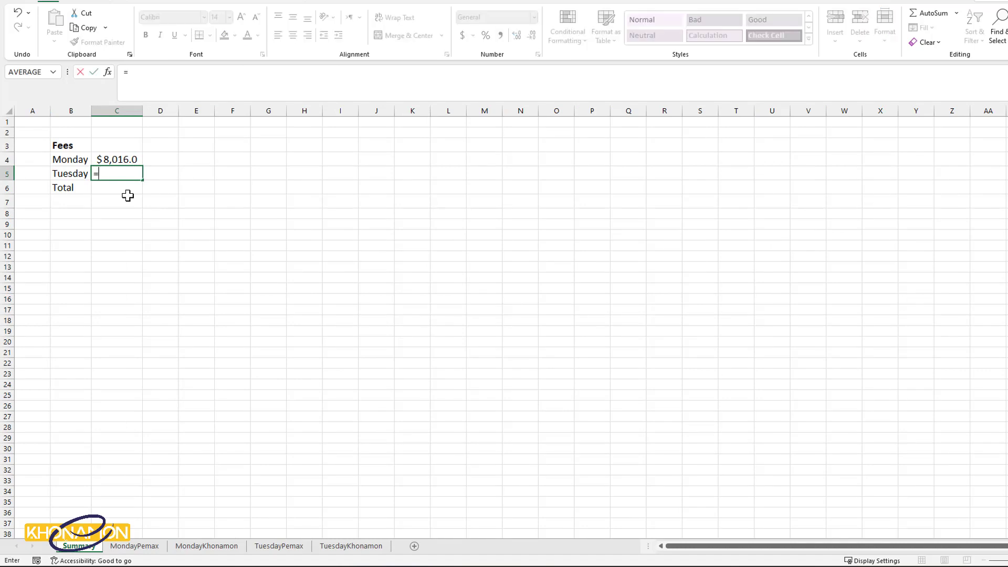
text(sum)
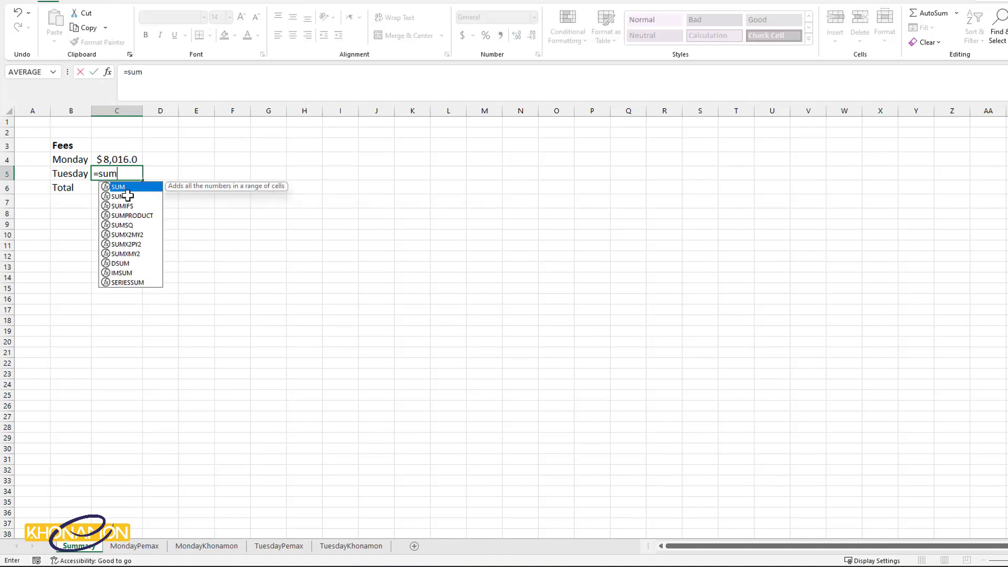
double_click(126, 188)
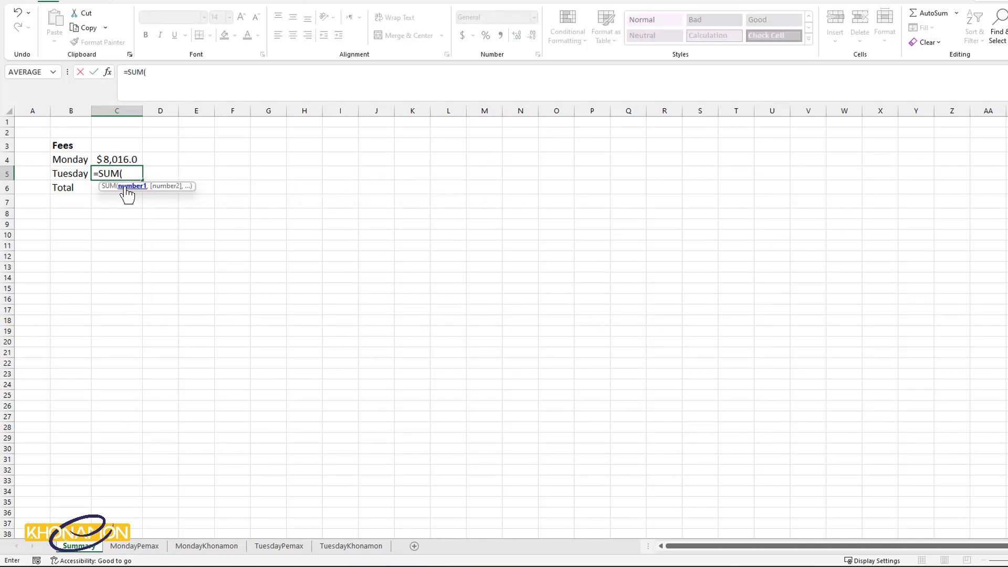
click(294, 548)
drag(117, 149, 116, 244)
text()+sum)
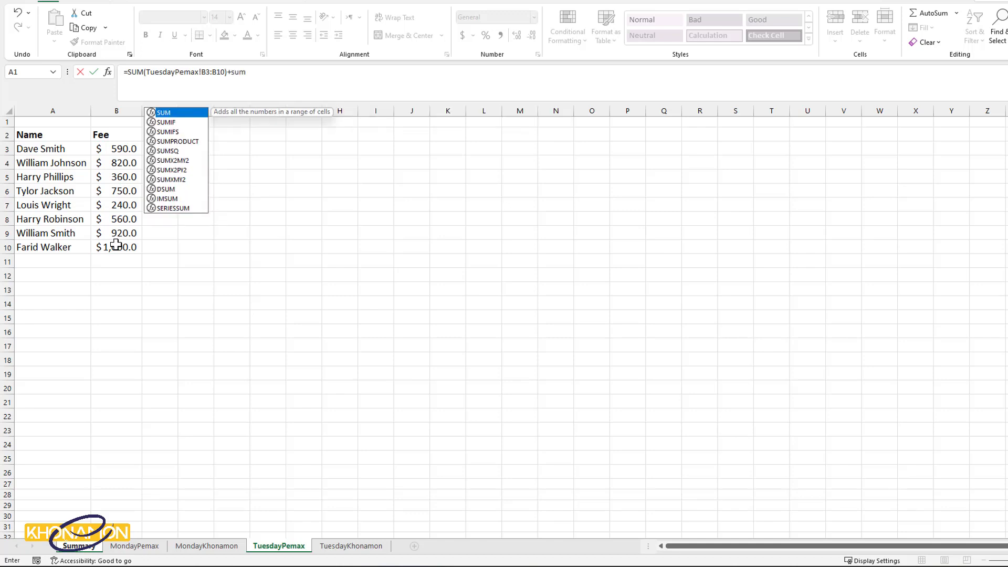
double_click(160, 113)
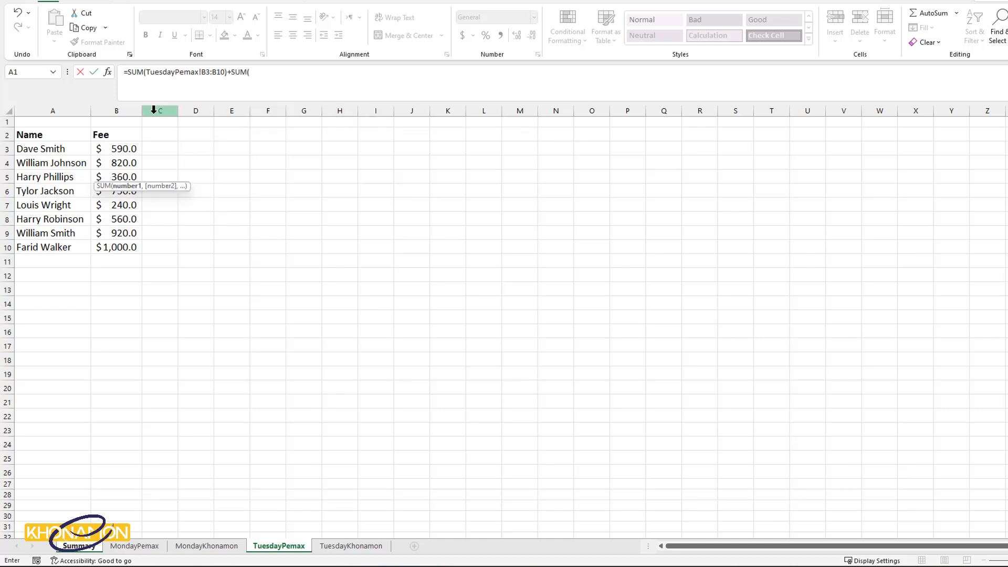
click(373, 548)
drag(128, 152, 129, 248)
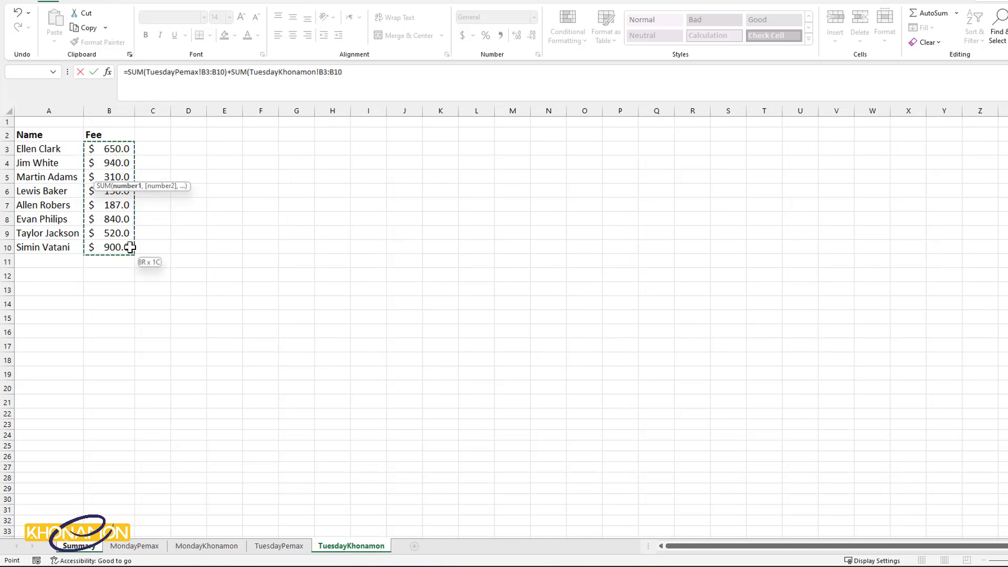
key(Return)
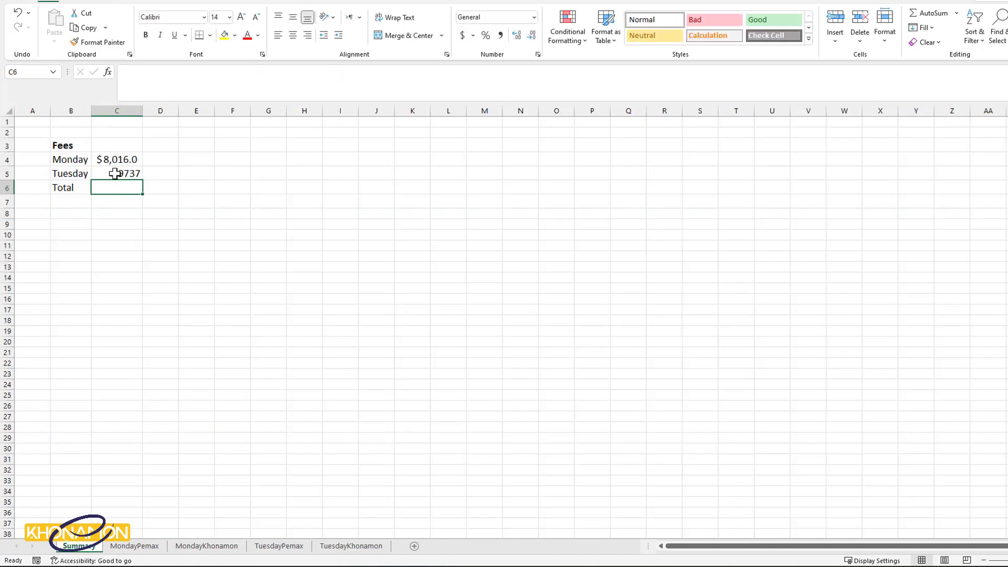
Copy the currency format of C4 to cells C5:C6 of the Summary sheet with Format Painter.
click(112, 160)
click(100, 42)
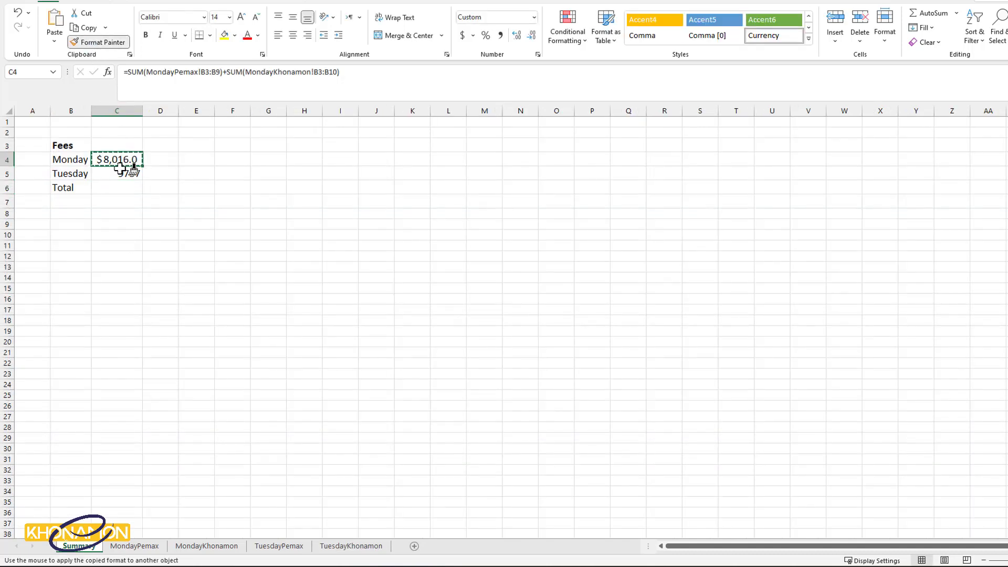
drag(125, 173, 124, 189)
click(124, 204)
Calculate the total fee in C6 of the Summary sheet as the SUM of C4:C5.
click(117, 187)
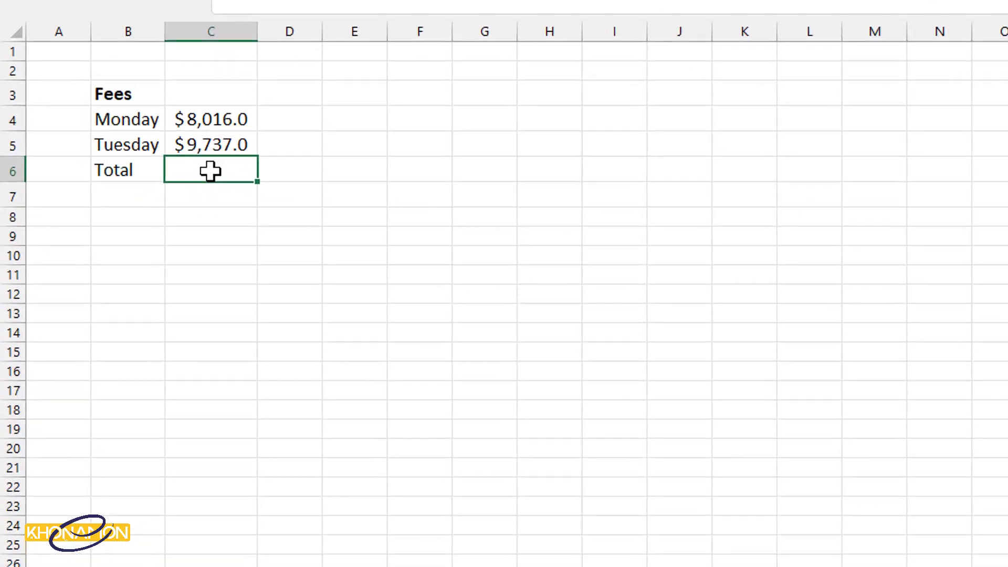
text(=sum)
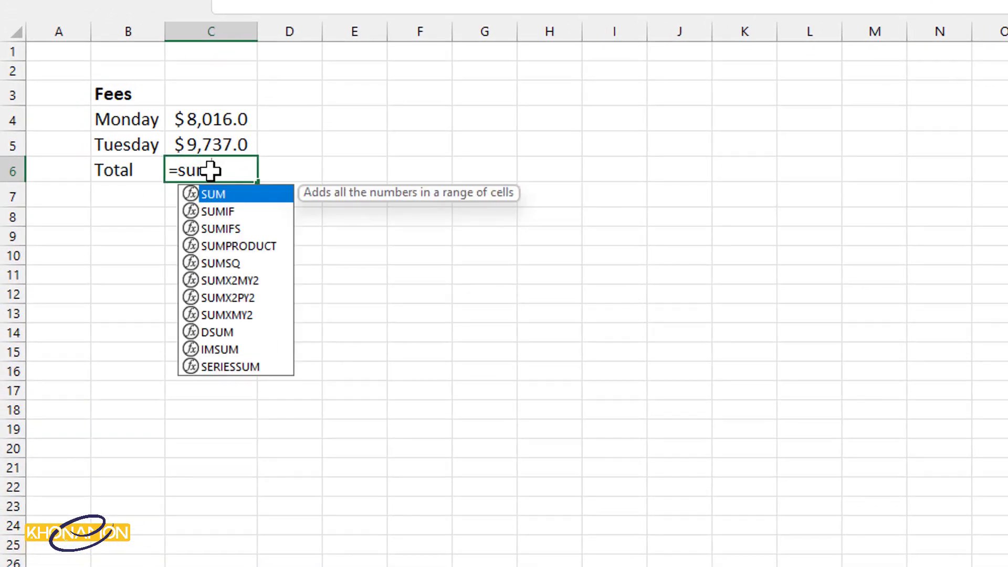
double_click(210, 195)
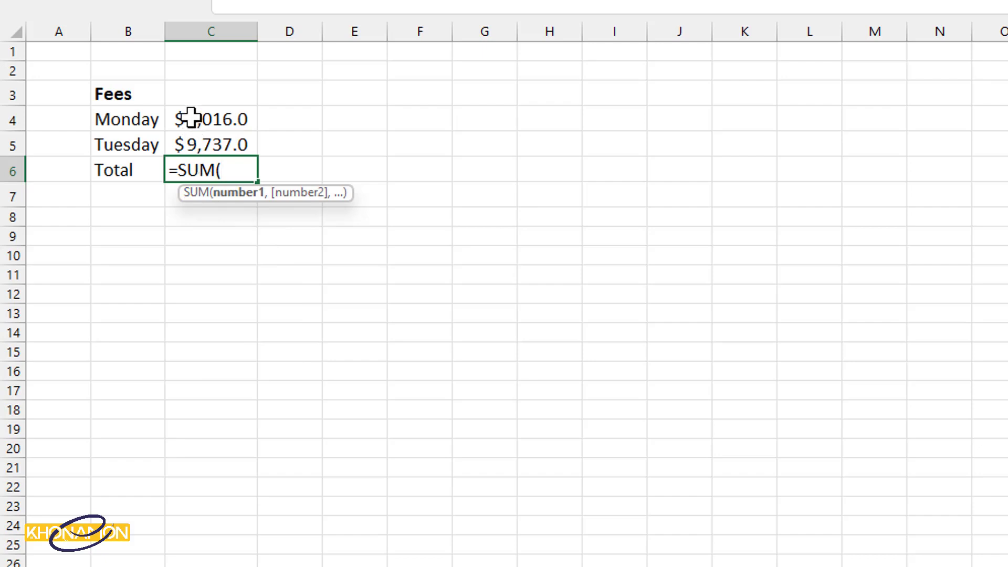
drag(194, 117, 187, 145)
key(Return)
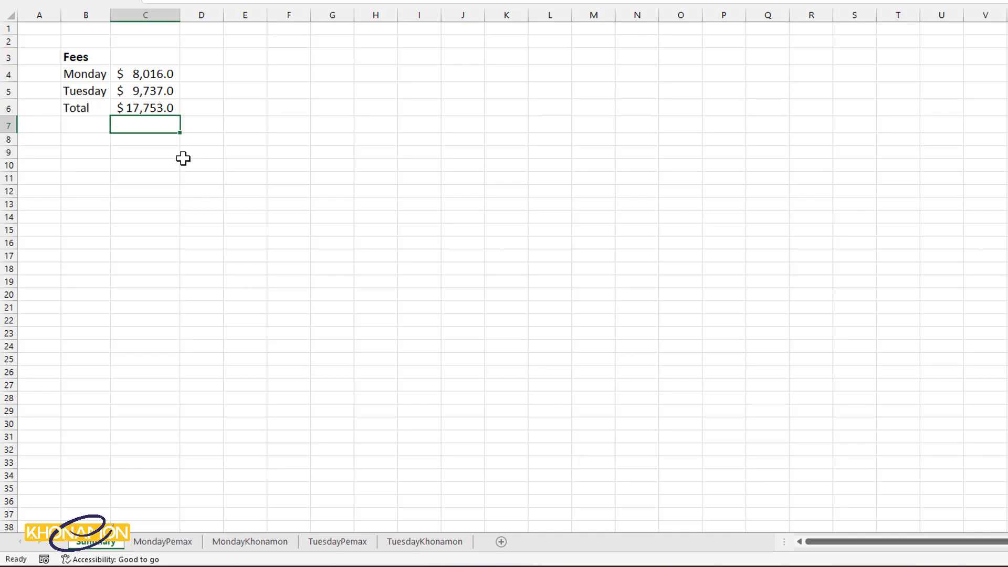
Change the fee in B6 of the MondayPemax sheet to 100 and check the linked Monday fee on the Summary sheet.
click(178, 541)
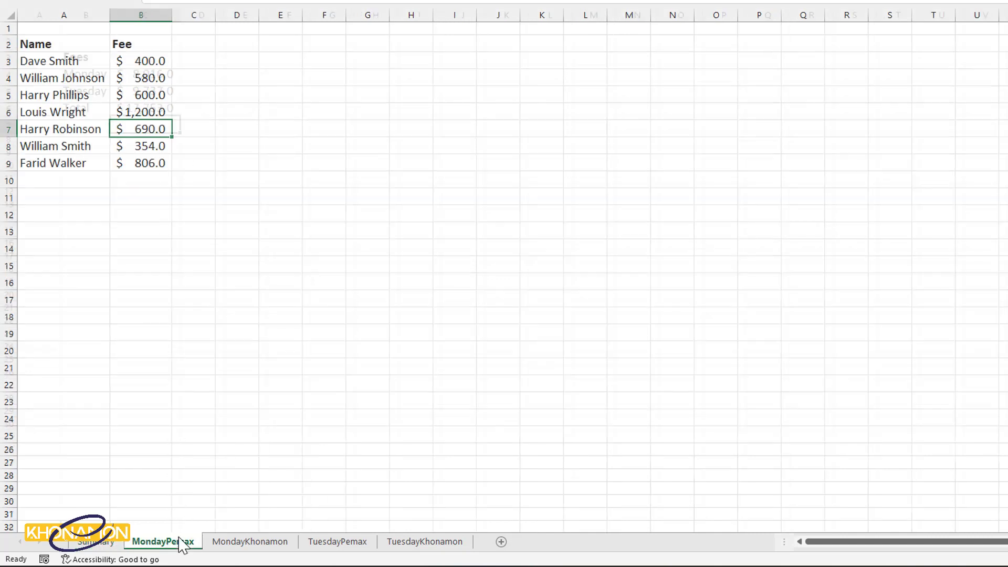
click(115, 111)
text(100)
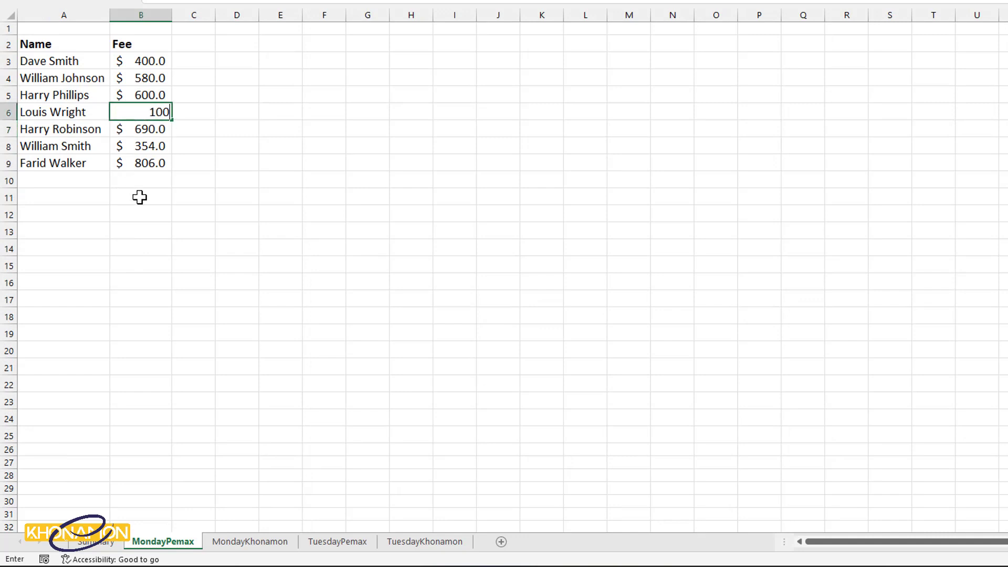
key(Return)
click(102, 542)
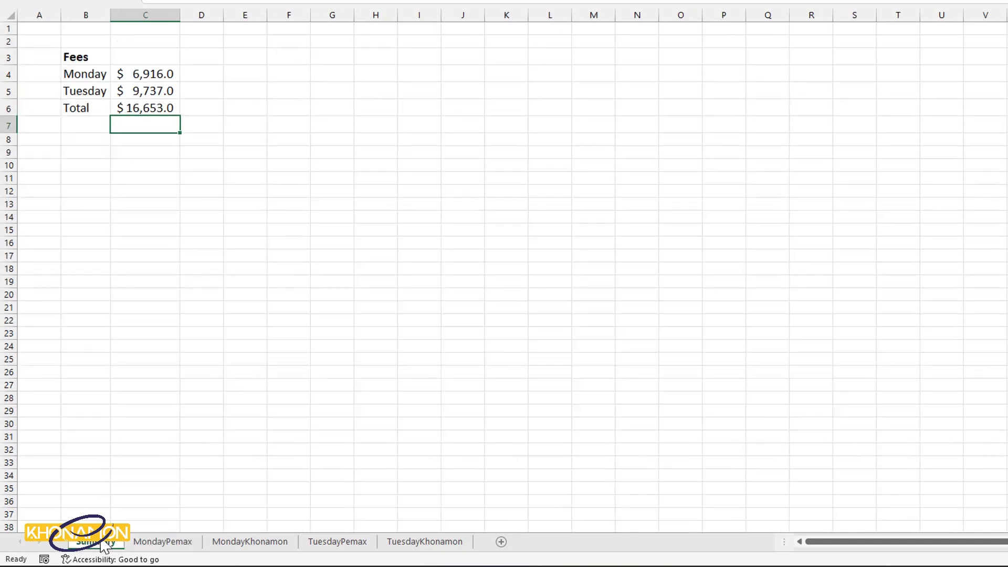
click(127, 74)
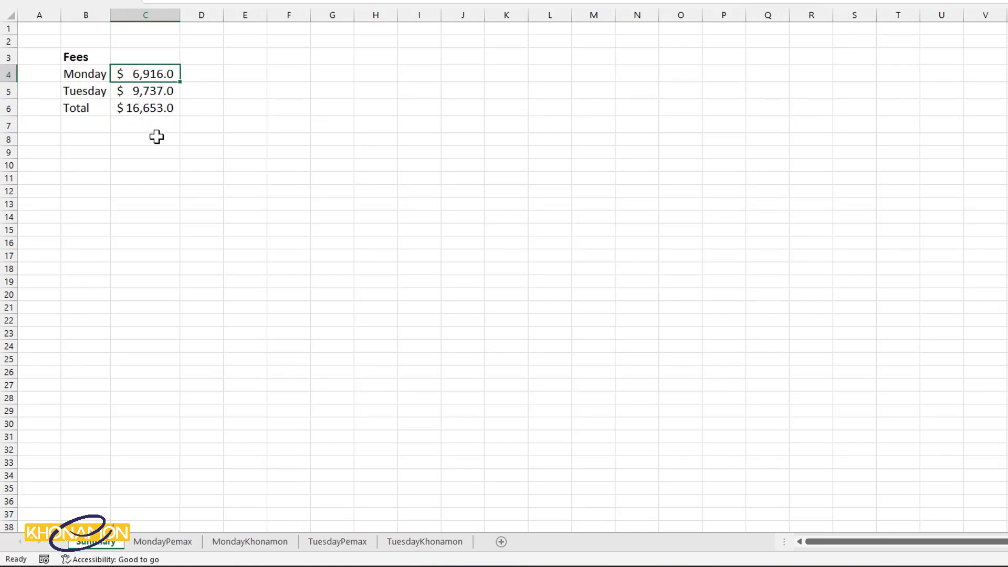
Enter the label Monday People in cell B8 of the Summary sheet.
click(99, 139)
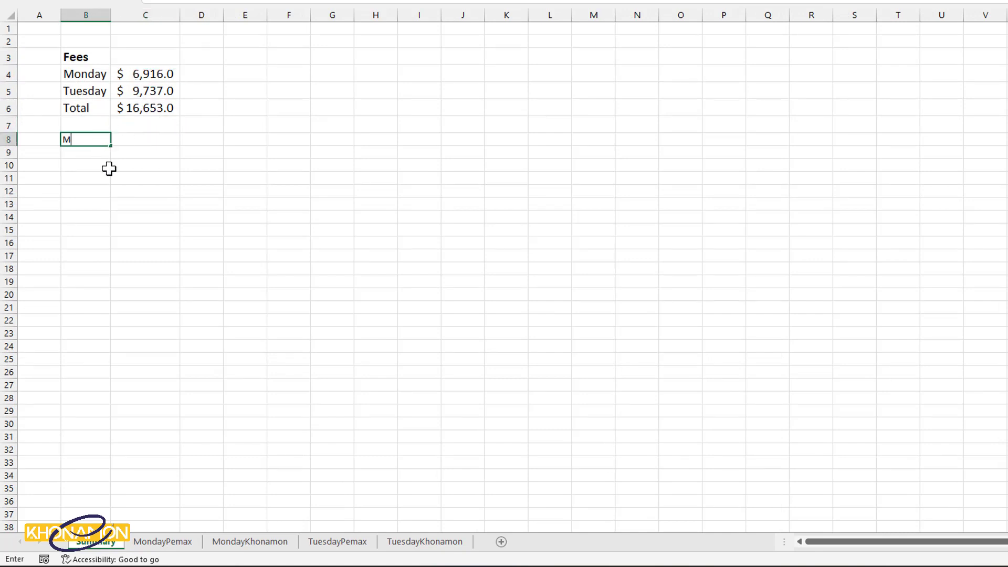
text(Monday People)
key(Return)
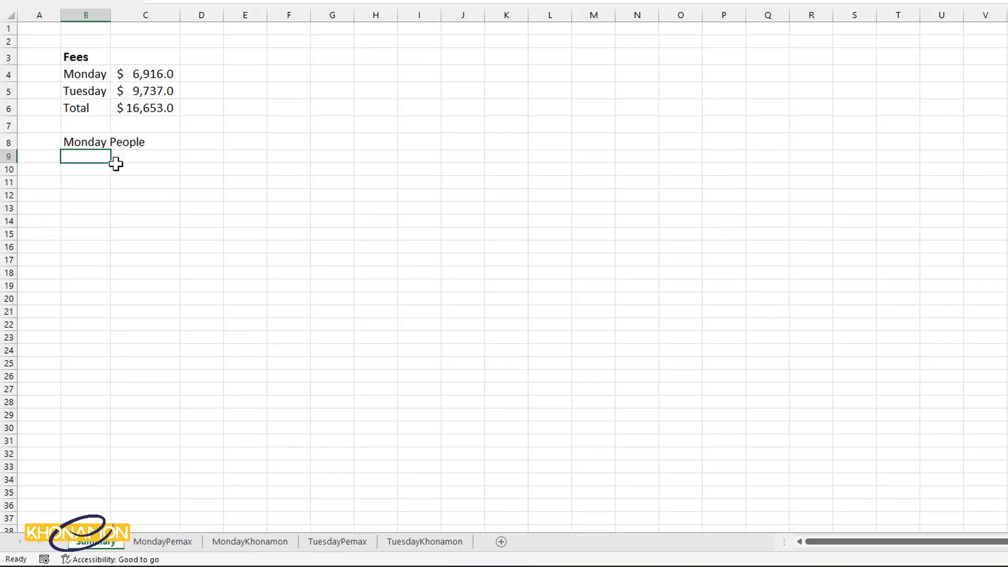
Fit the width of column B to its contents and enter the label Tuesday People in cell B9 of the Summary sheet.
double_click(111, 15)
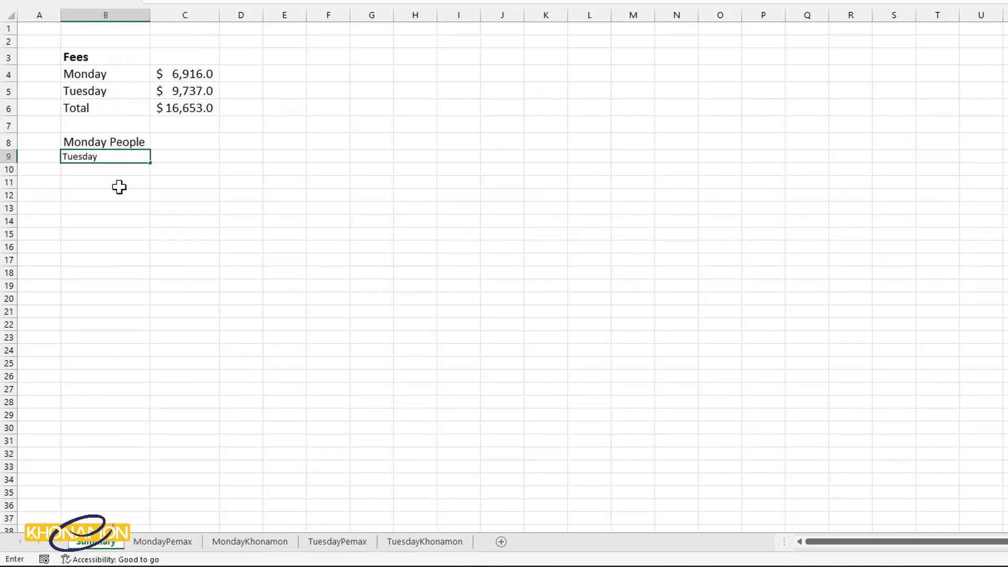
key(Return)
Count the Monday people in C8 of the Summary sheet with COUNTA over MondayPemax A3:A9 and MondayKhonamon A3:A10.
click(159, 146)
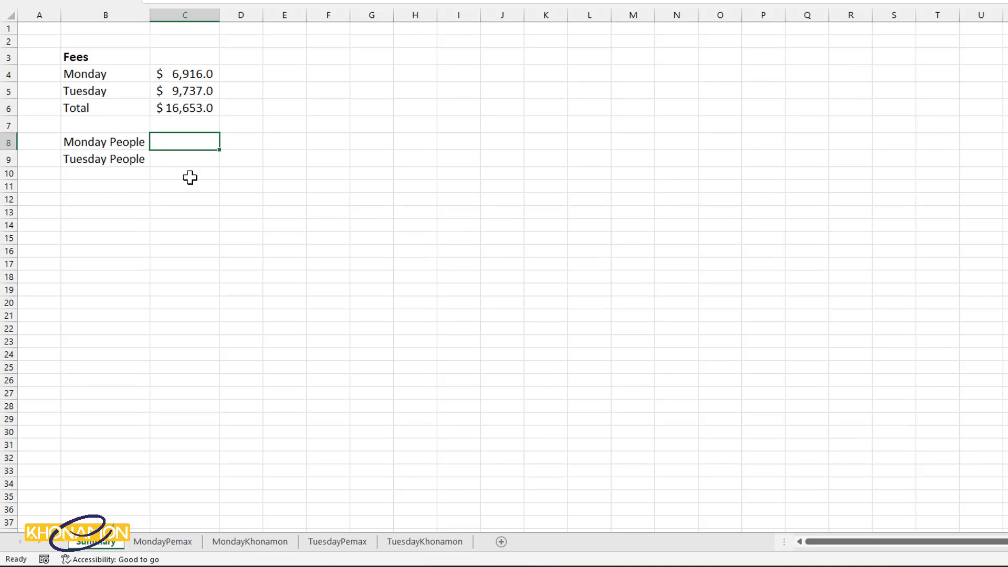
text(=count)
key(Down)
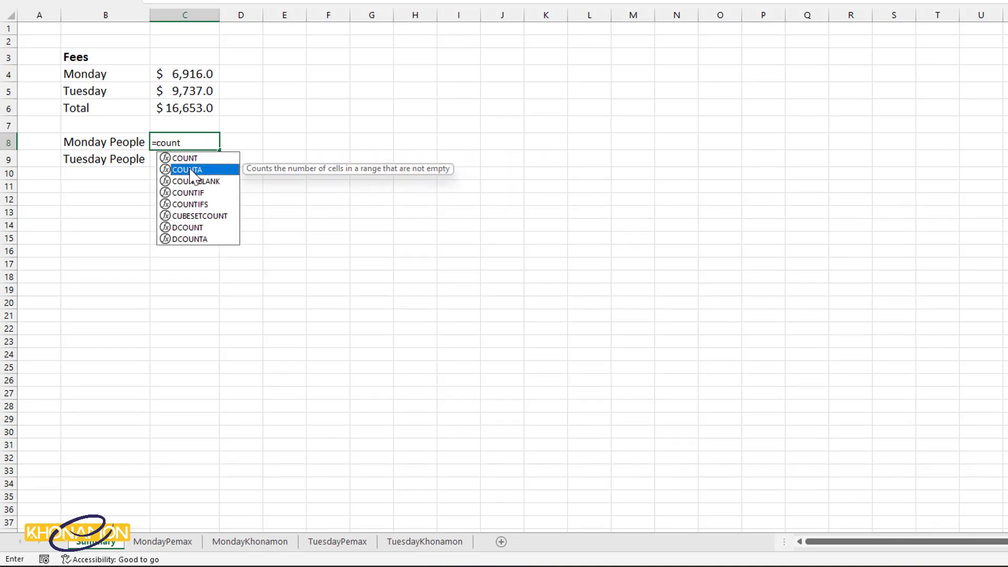
key(Tab)
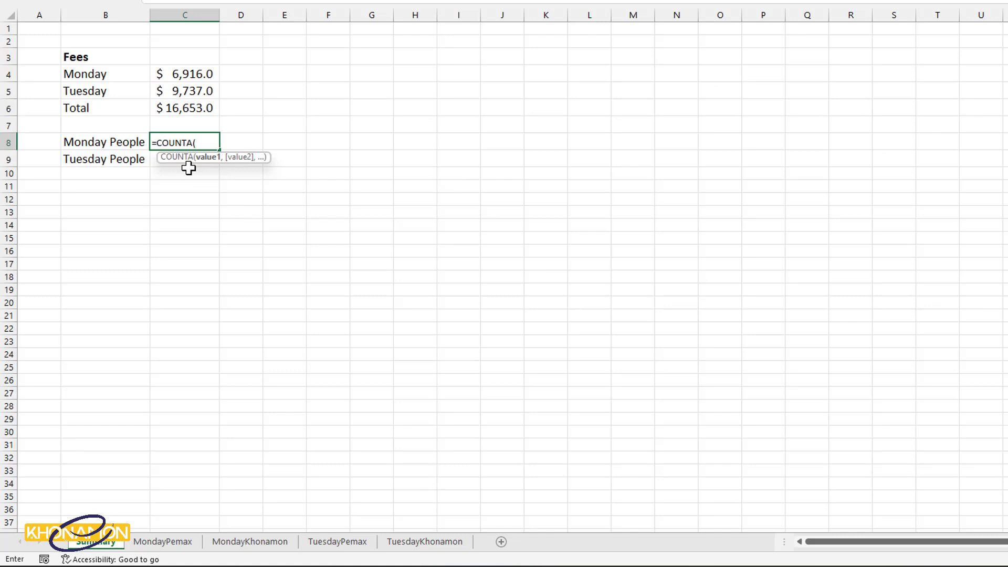
click(169, 545)
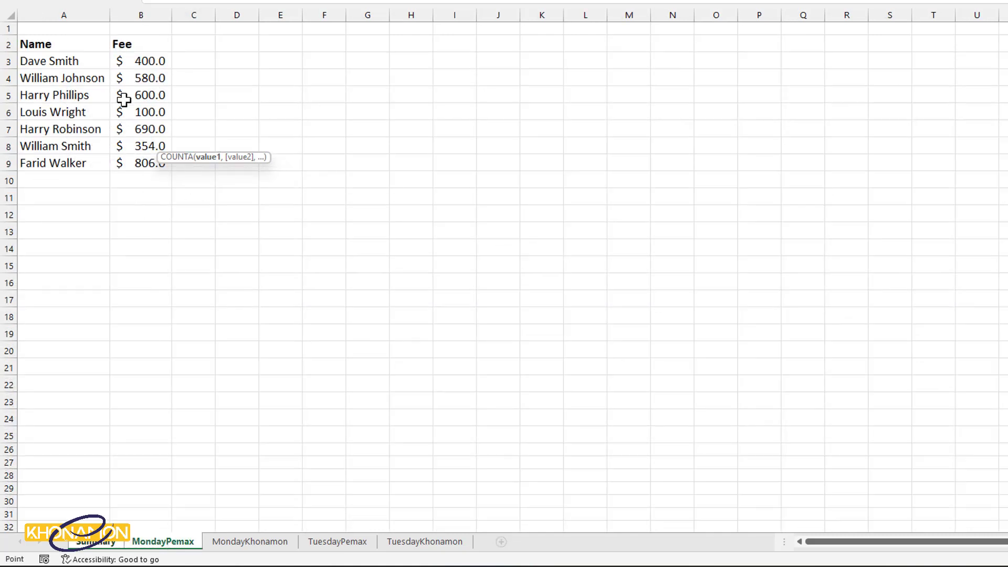
key(F2)
drag(93, 56, 85, 166)
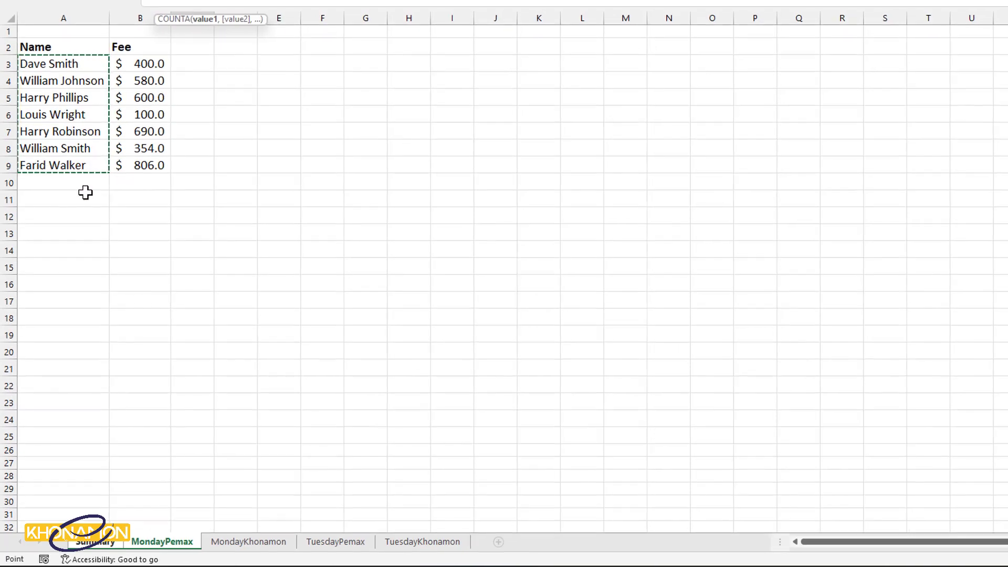
text(,)
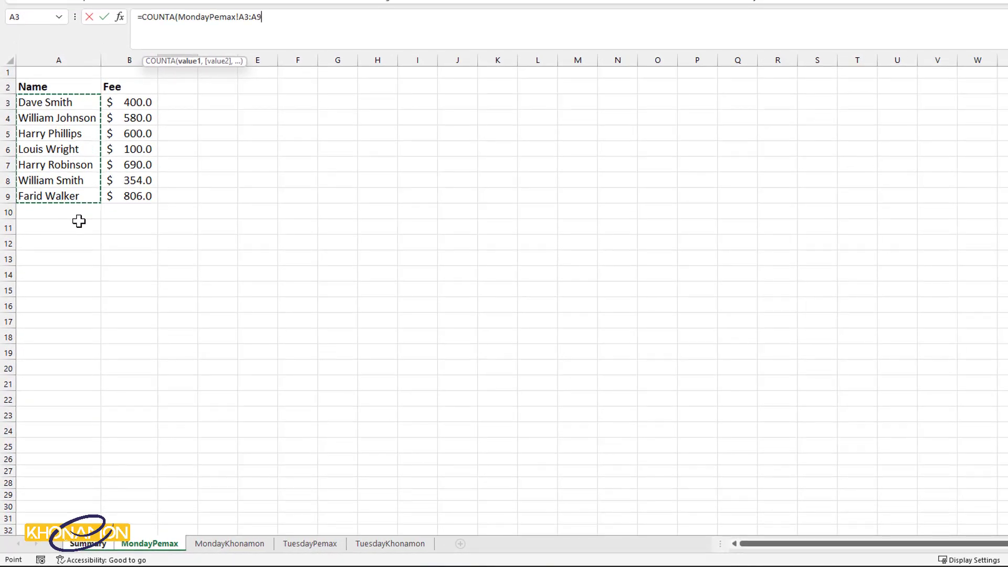
click(241, 546)
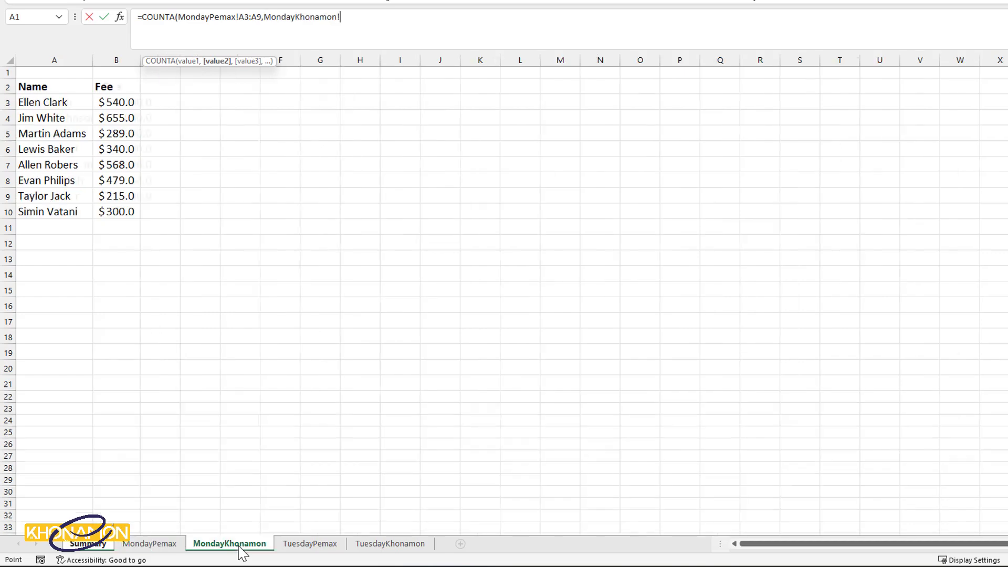
drag(52, 104, 54, 212)
text())
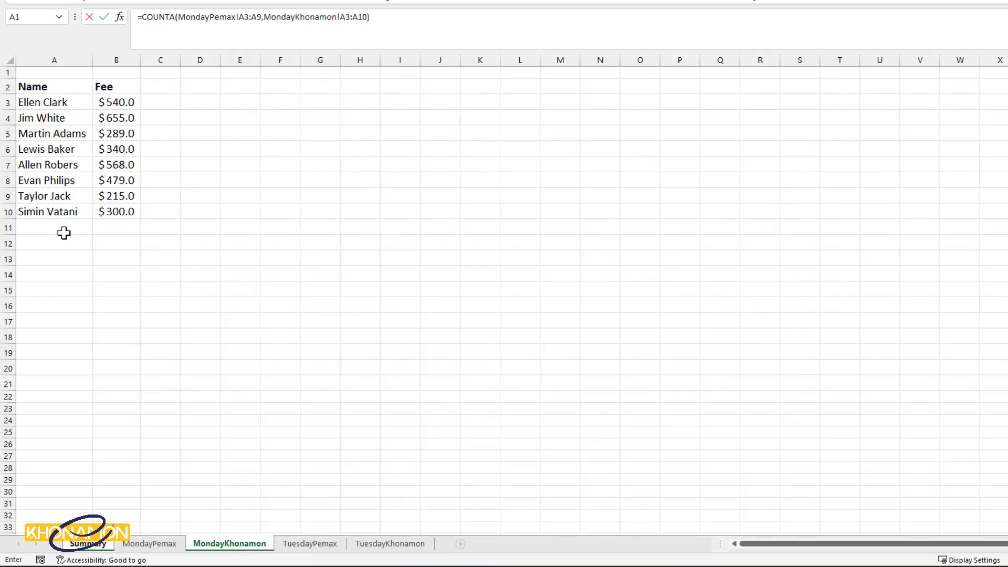
key(Return)
click(162, 177)
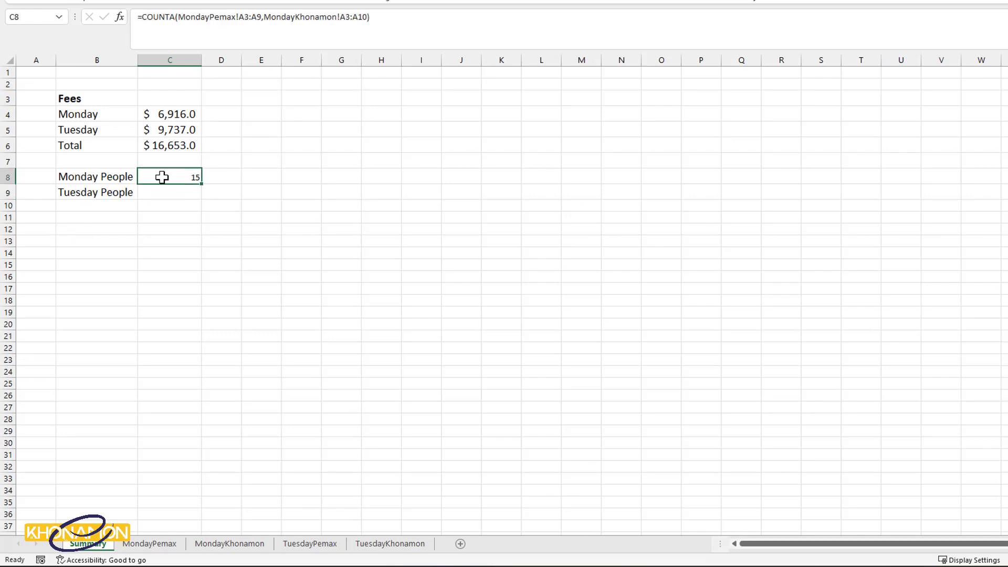
Count the Tuesday people in C9 of the Summary sheet with COUNTA over TuesdayPemax A3:A10 and TuesdayKhonamon A3:A10.
click(175, 206)
click(169, 193)
text(=)
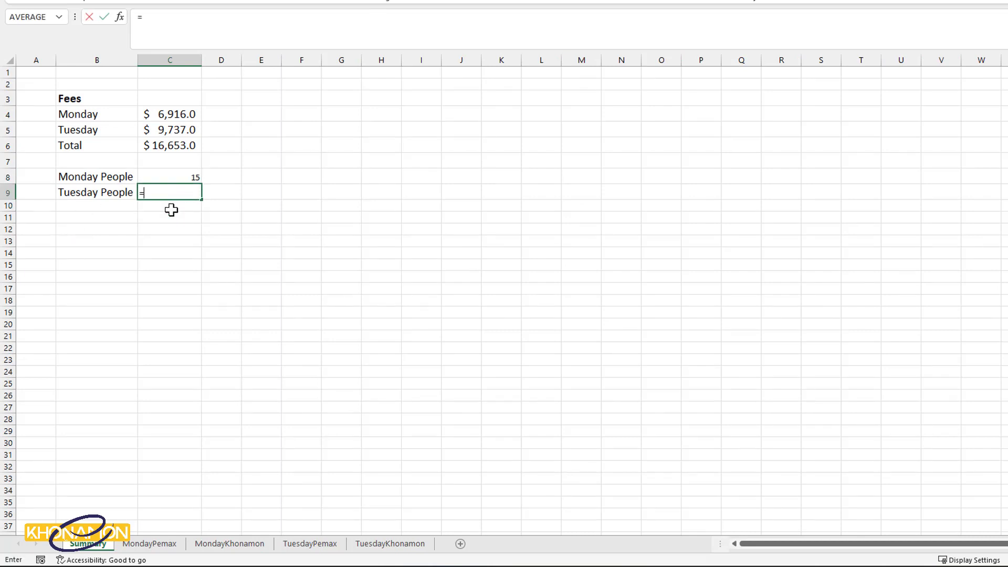
text(counta)
double_click(169, 206)
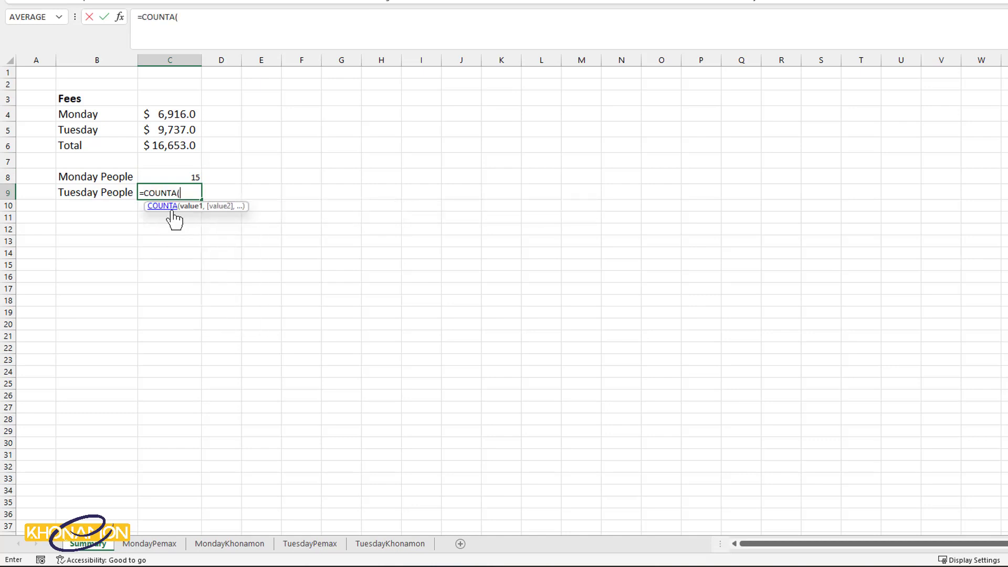
click(310, 544)
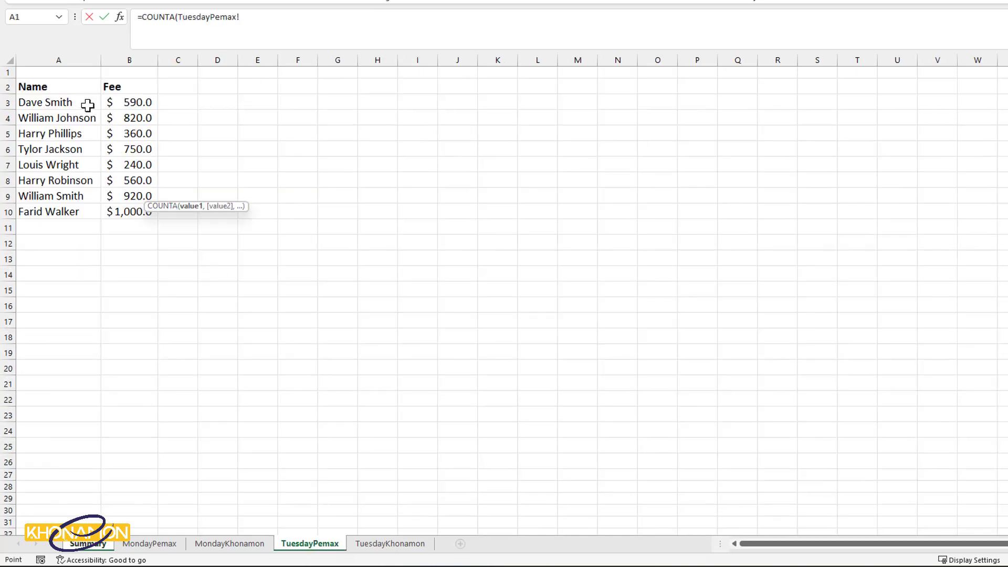
drag(87, 106, 94, 209)
text(,)
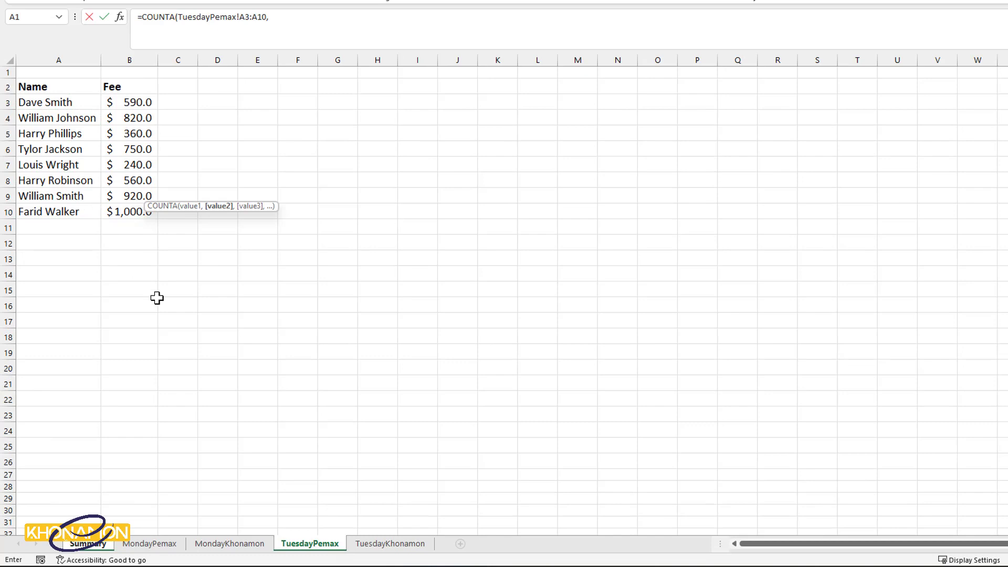
click(374, 546)
drag(74, 100, 80, 212)
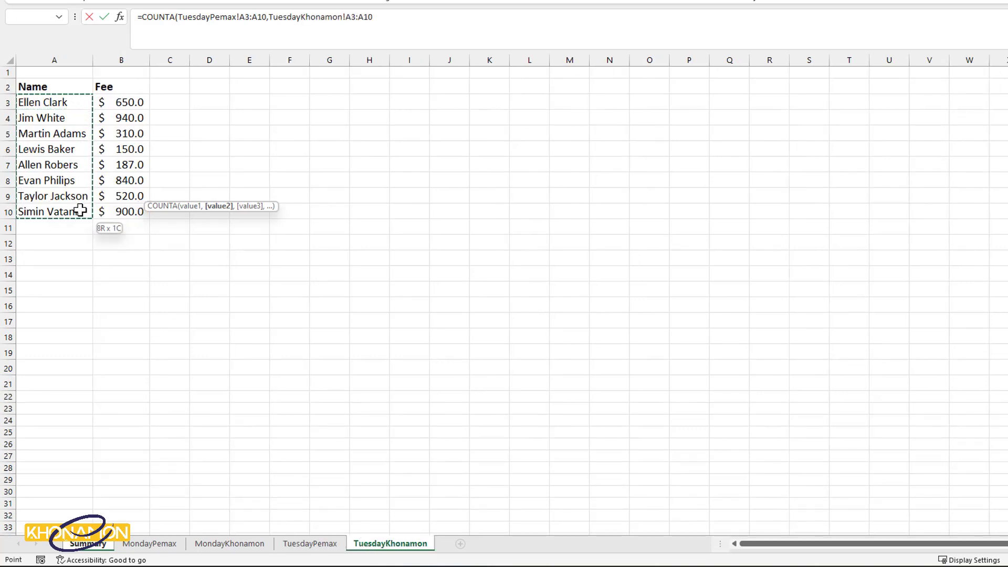
key(Return)
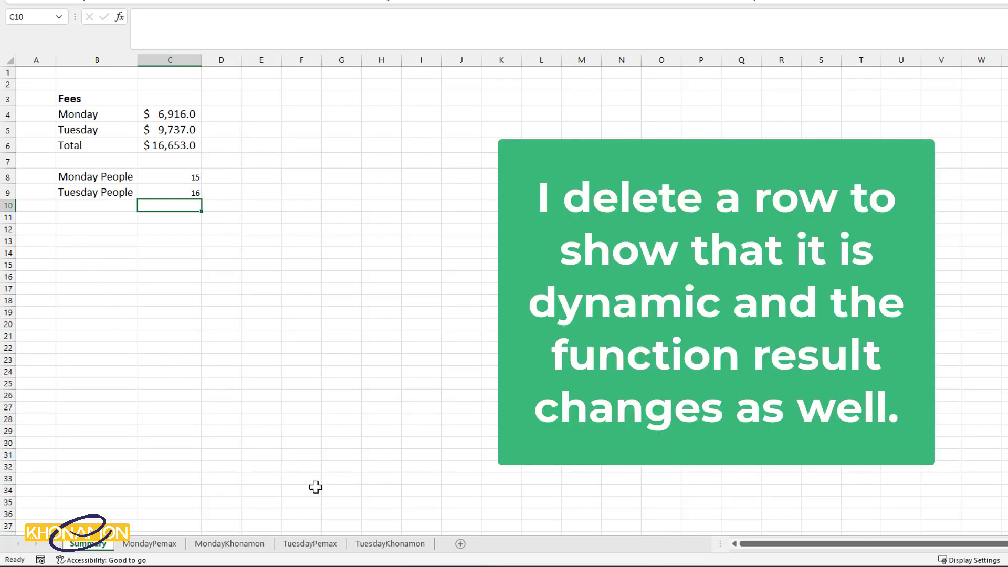
Delete row 7 of the TuesdayKhonamon sheet and check the Tuesday People count in C9 of the Summary sheet.
click(373, 549)
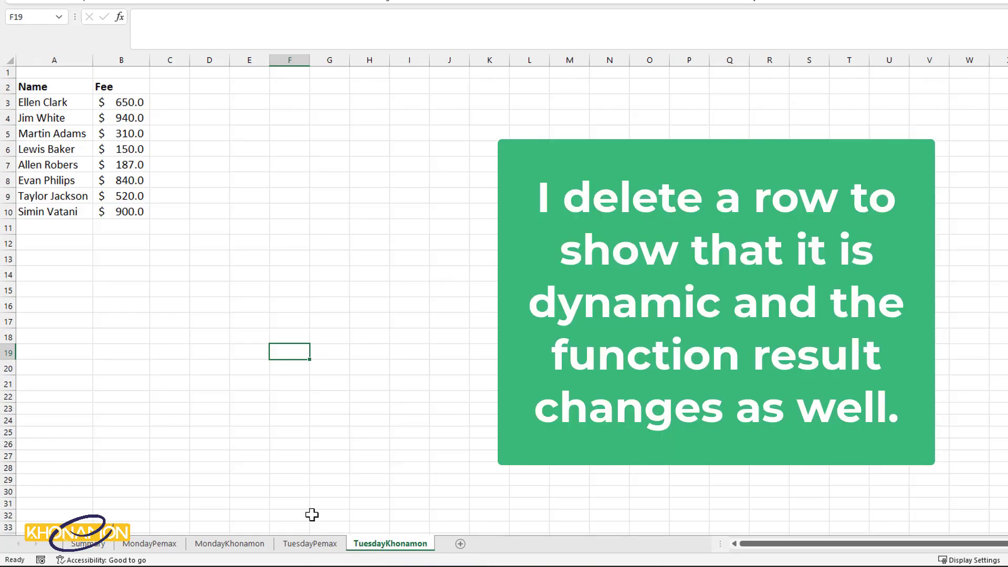
click(9, 165)
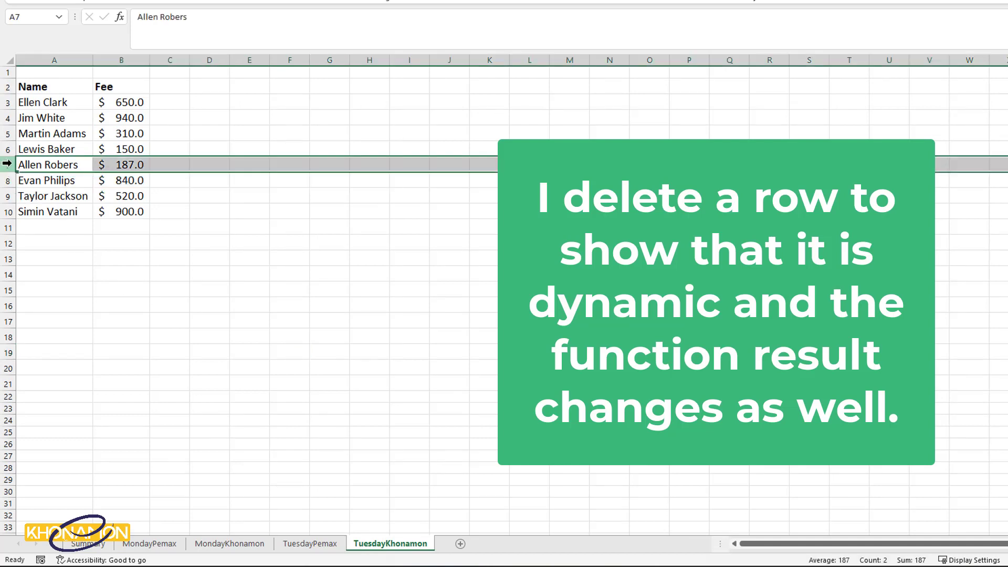
right_click(11, 166)
click(62, 284)
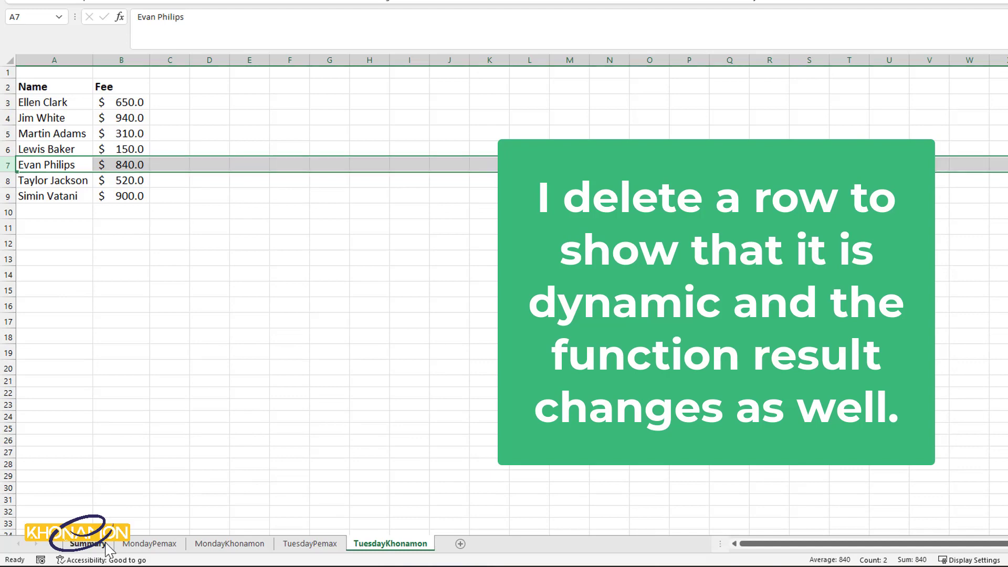
click(89, 543)
key(Up)
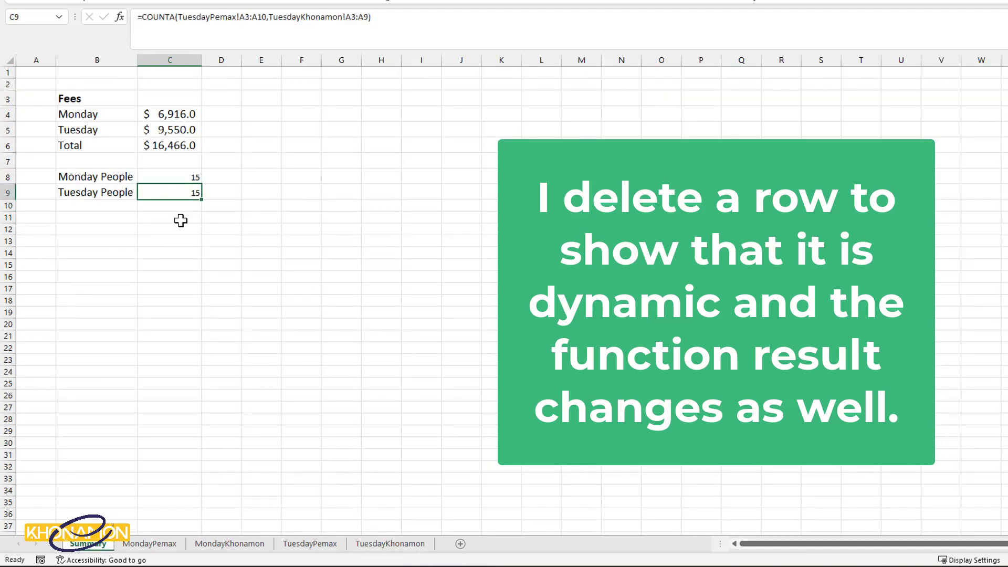
Undo the row deletion on the TuesdayKhonamon sheet, keeping the COUNTA formula in C9 of the Summary sheet.
key(ctrl+z)
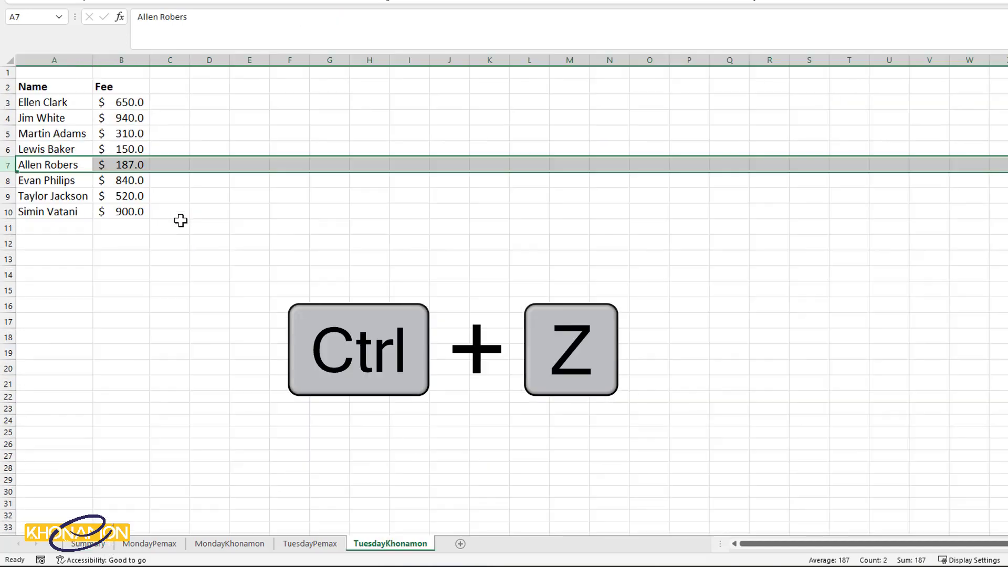
key(ctrl+z)
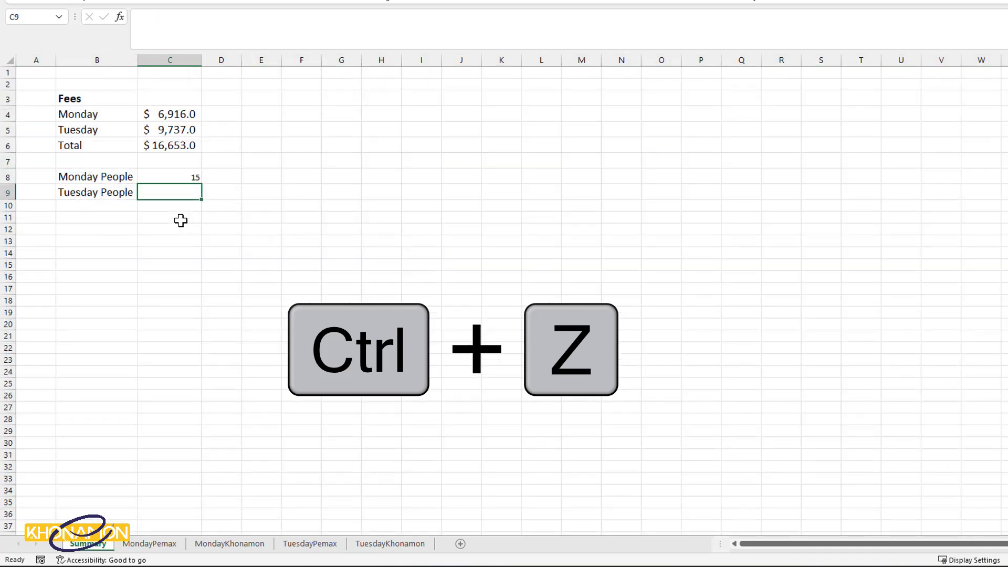
key(ctrl+y)
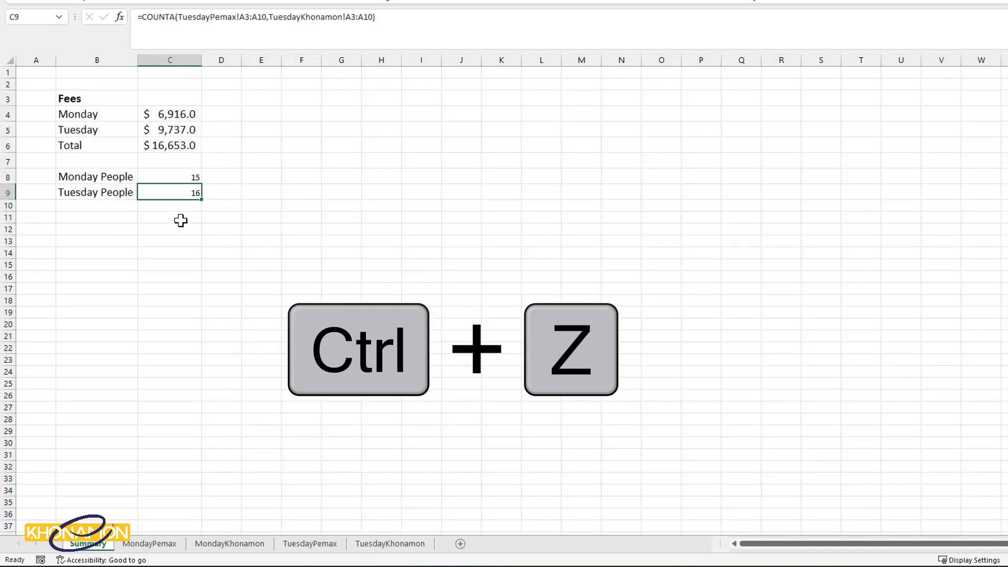